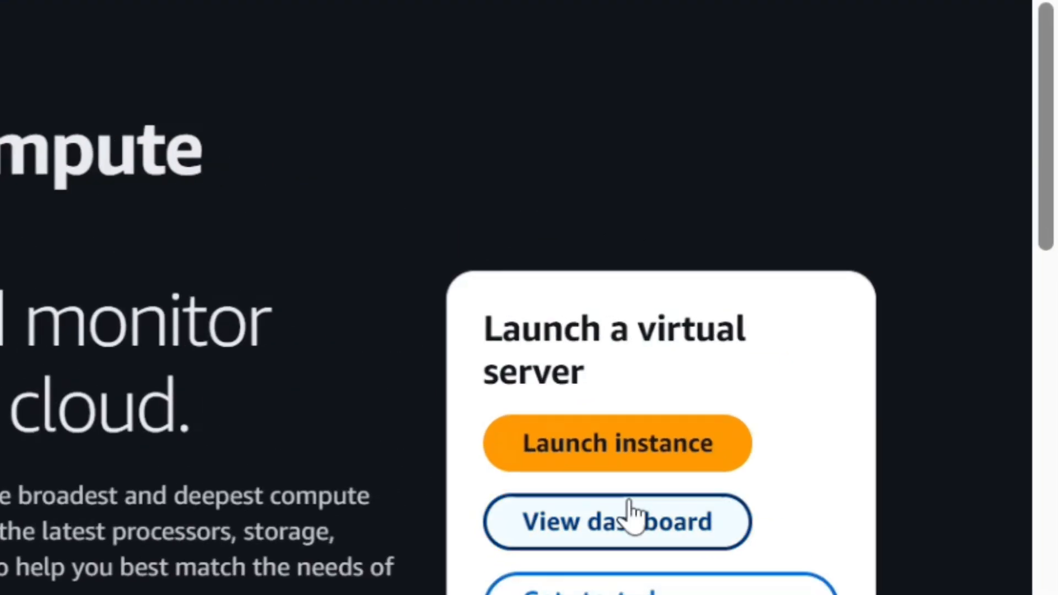
# Start launching a new EC2 instance and name it my-ec2.
pyautogui.click(559, 457)
pyautogui.click(260, 408)
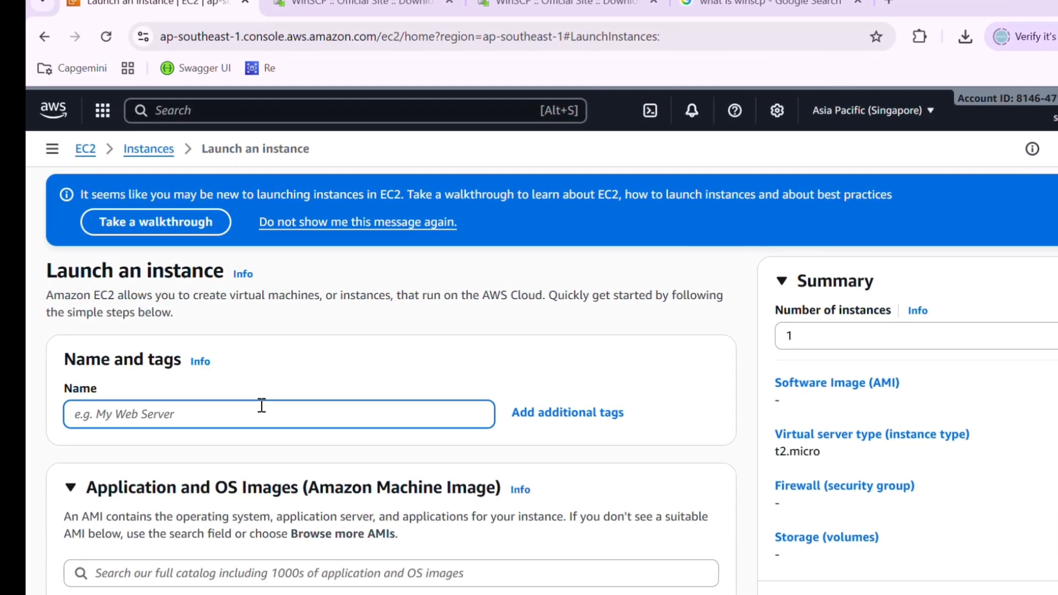
pyautogui.write('my')
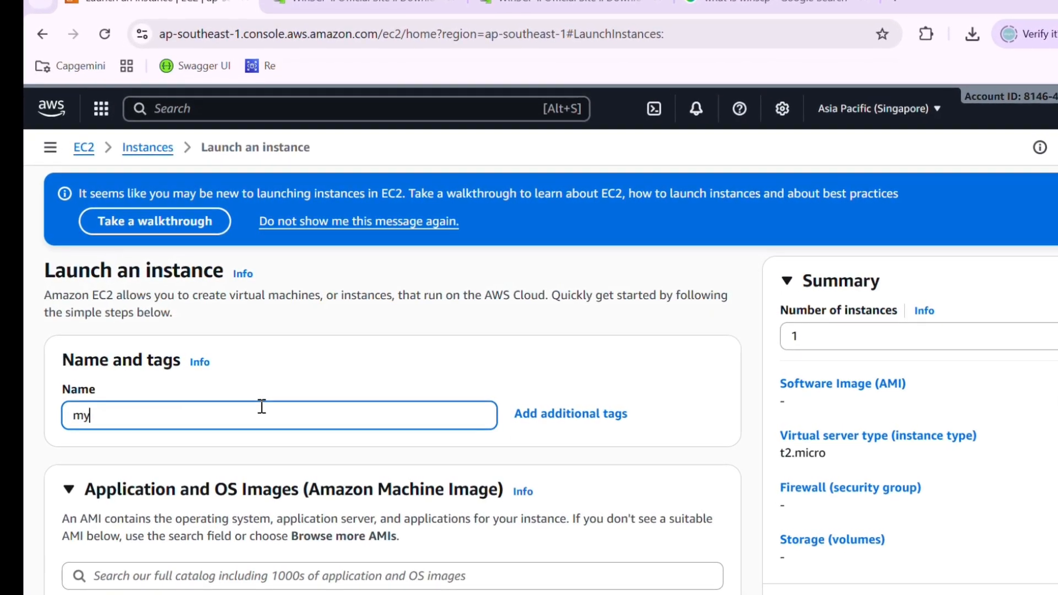
# Create an RSA key pair named key-pair with the .ppk private key format for the instance login.
pyautogui.scroll(-5, 262, 408)
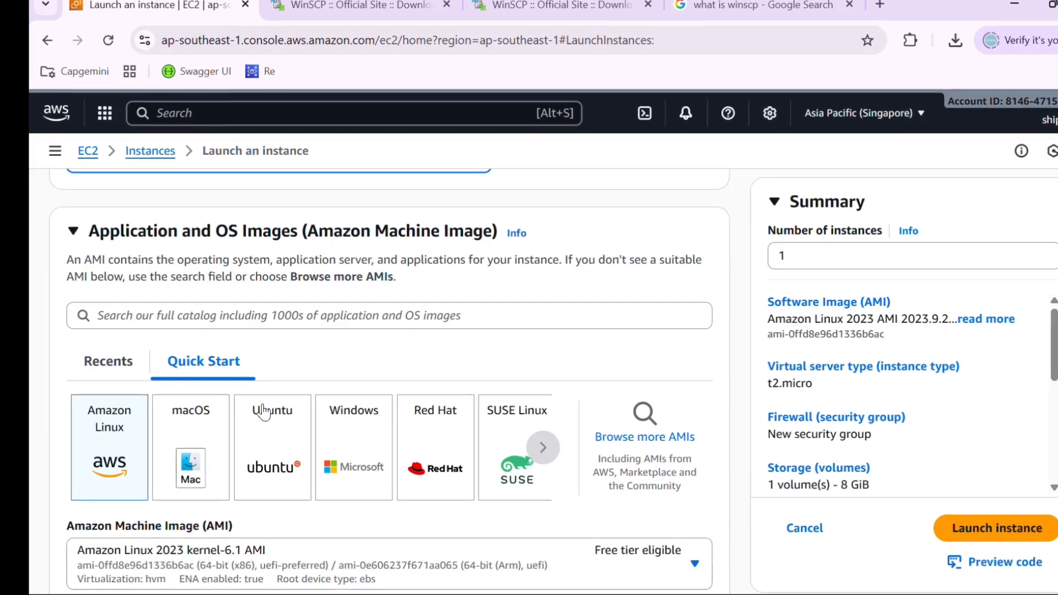
pyautogui.scroll(-1, 200, 396)
pyautogui.scroll(-2, 176, 439)
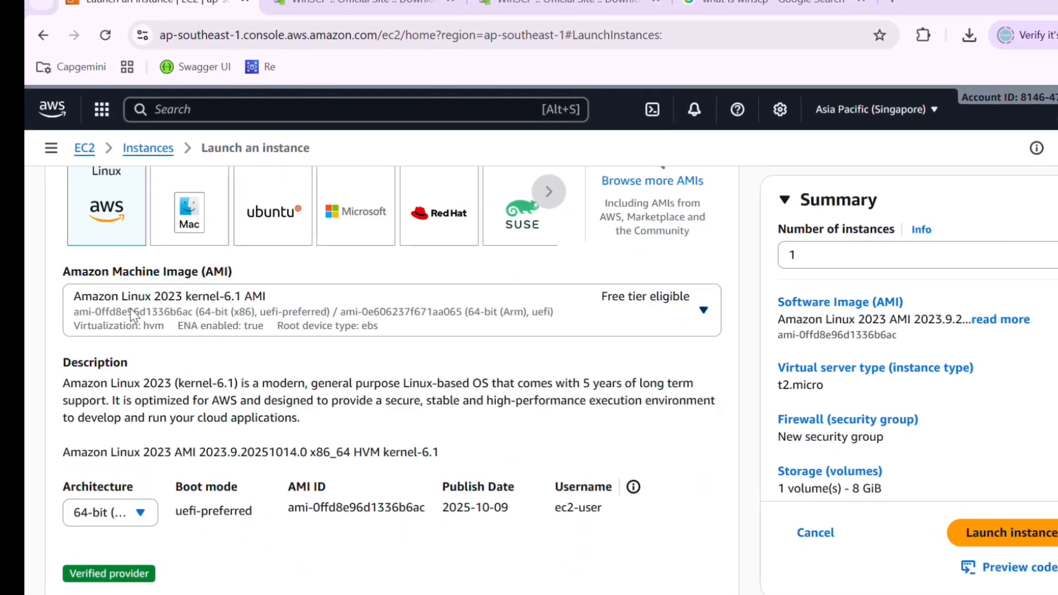
pyautogui.scroll(2, 185, 287)
pyautogui.scroll(-10, 183, 295)
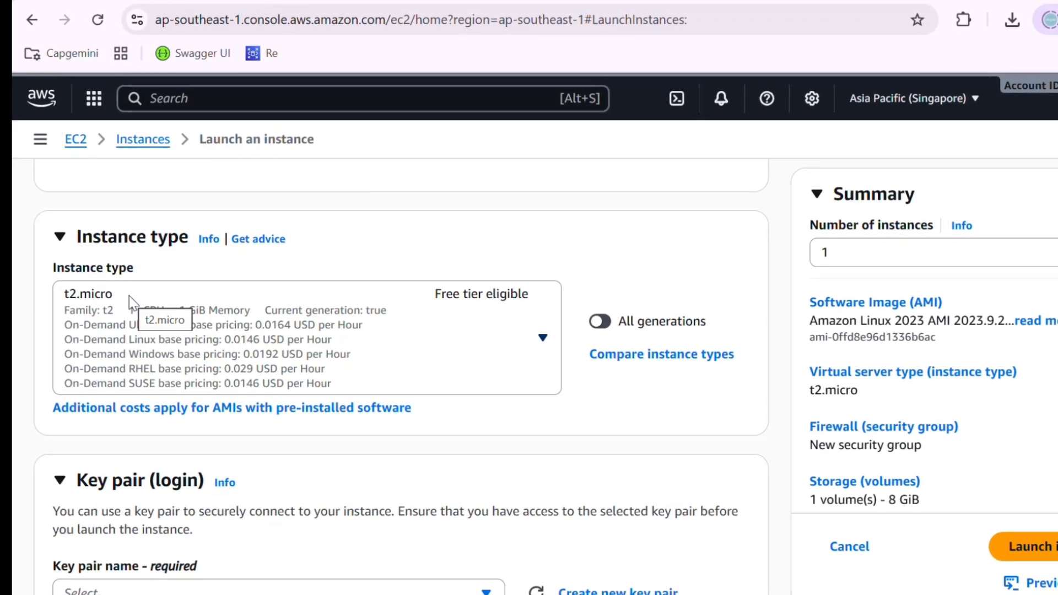
pyautogui.scroll(-2, 468, 319)
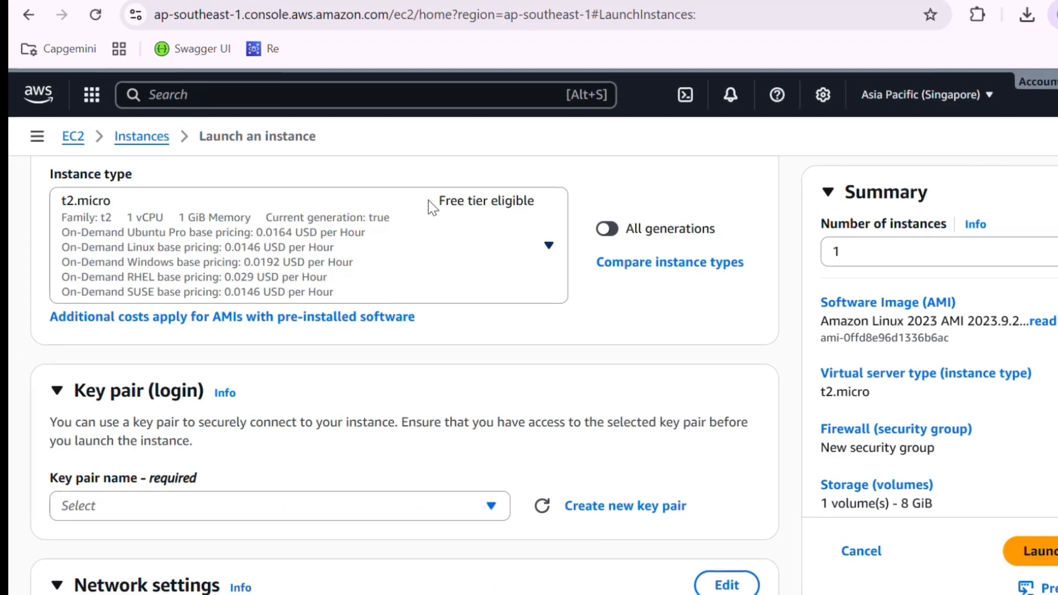
pyautogui.scroll(-2, 574, 472)
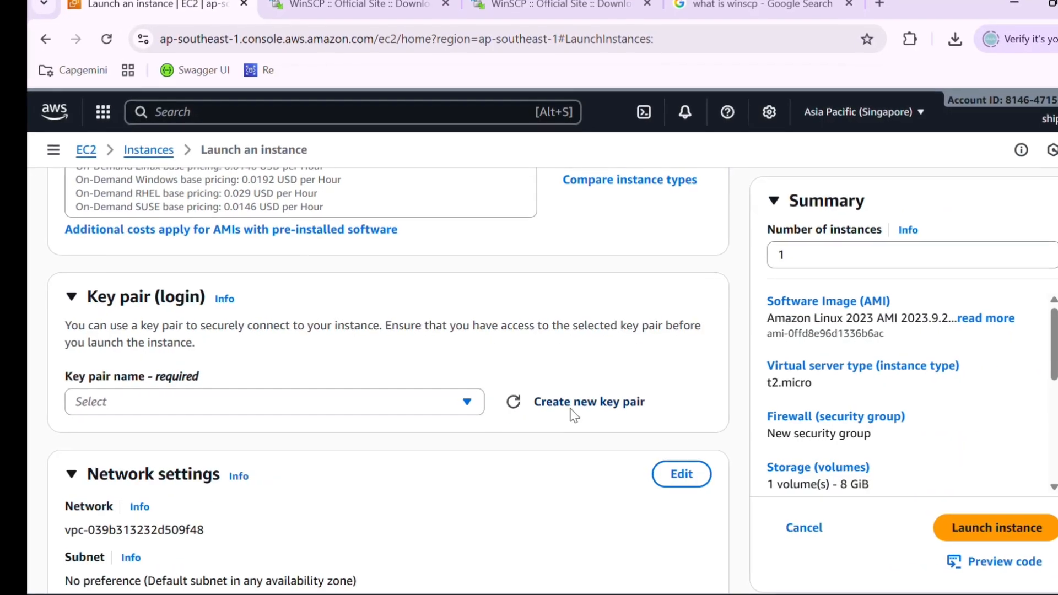
pyautogui.click(571, 405)
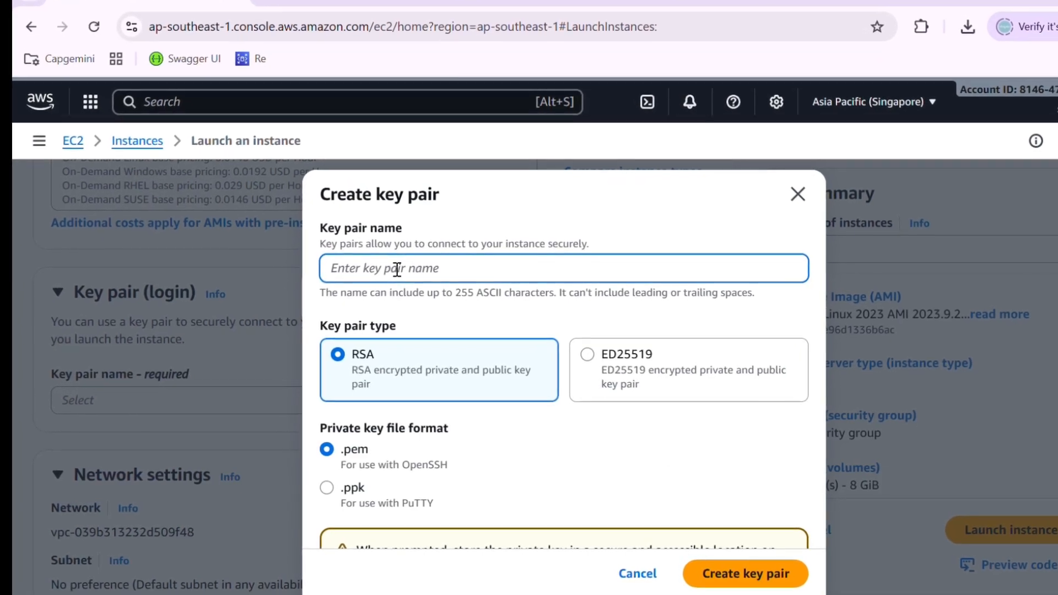
pyautogui.write('key-pair')
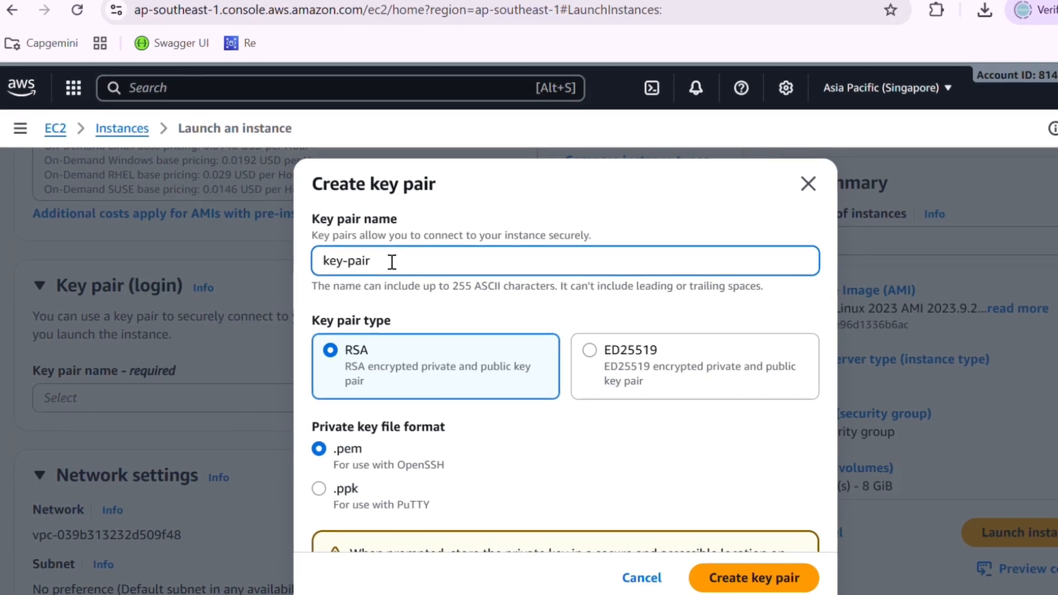
pyautogui.click(316, 489)
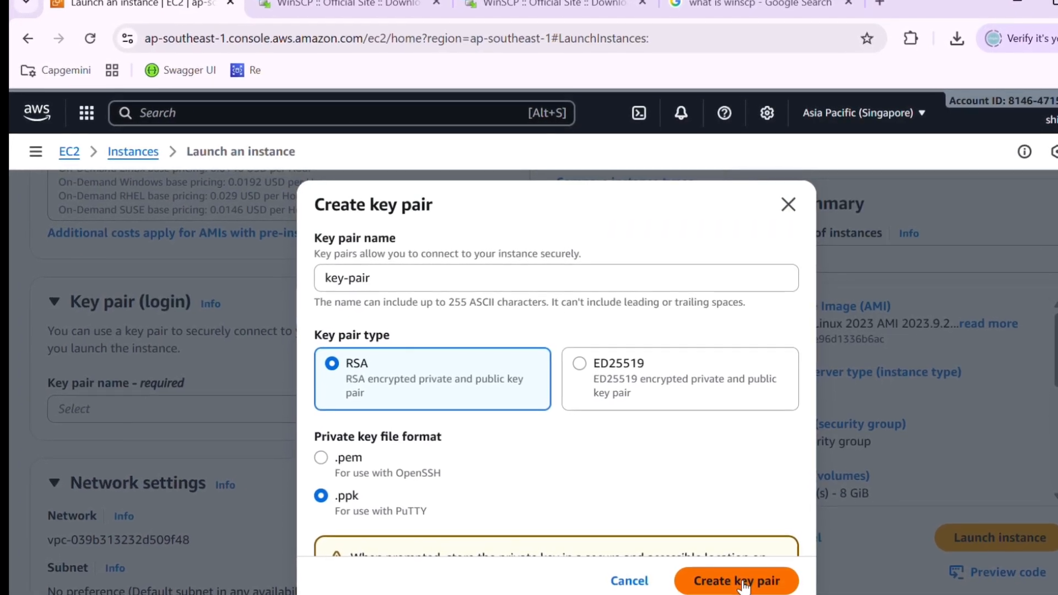
pyautogui.click(744, 579)
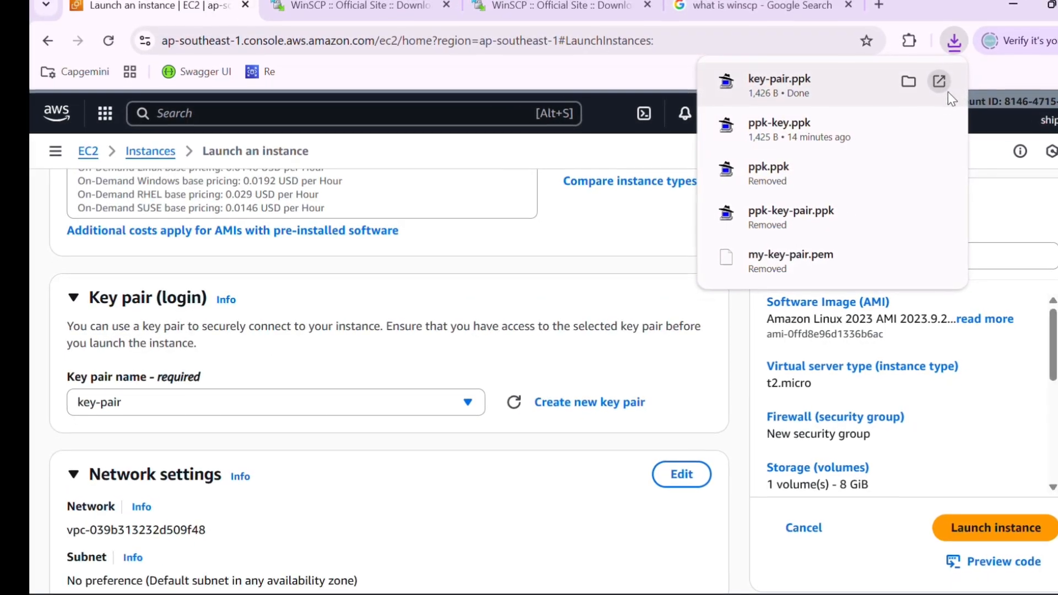
# Launch the instance, keeping the default network, security group and storage settings.
pyautogui.scroll(-3, 237, 449)
pyautogui.scroll(-4, 243, 455)
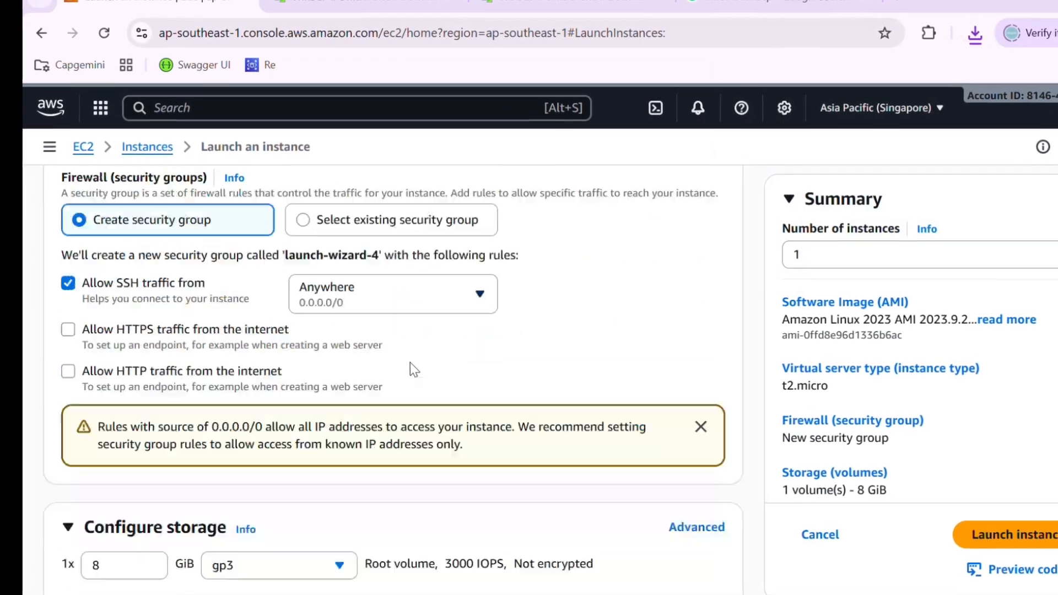
pyautogui.scroll(-5, 410, 363)
pyautogui.scroll(2, 351, 409)
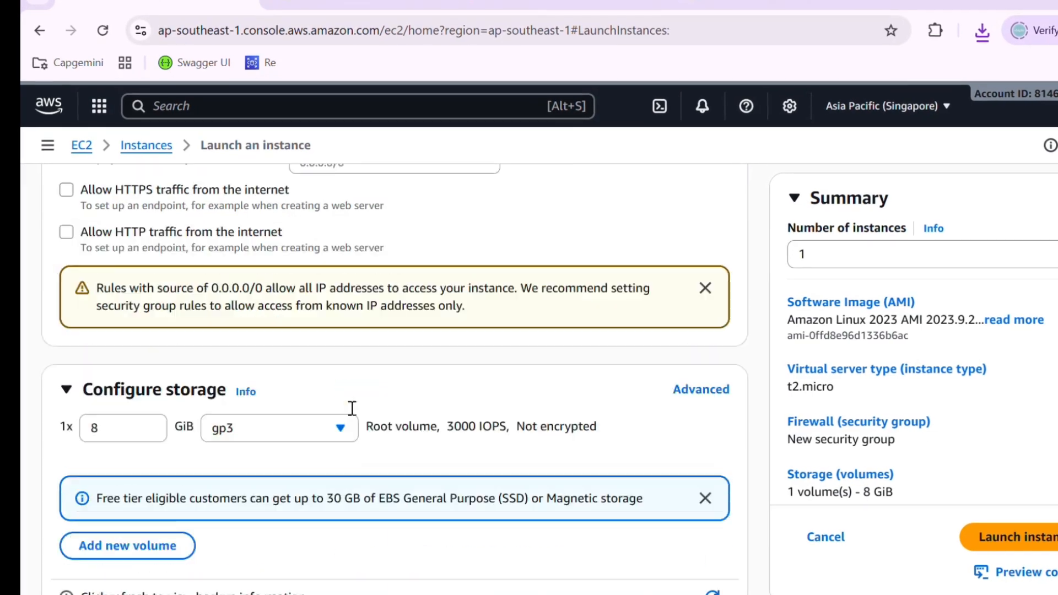
pyautogui.scroll(-1, 351, 408)
pyautogui.scroll(4, 352, 408)
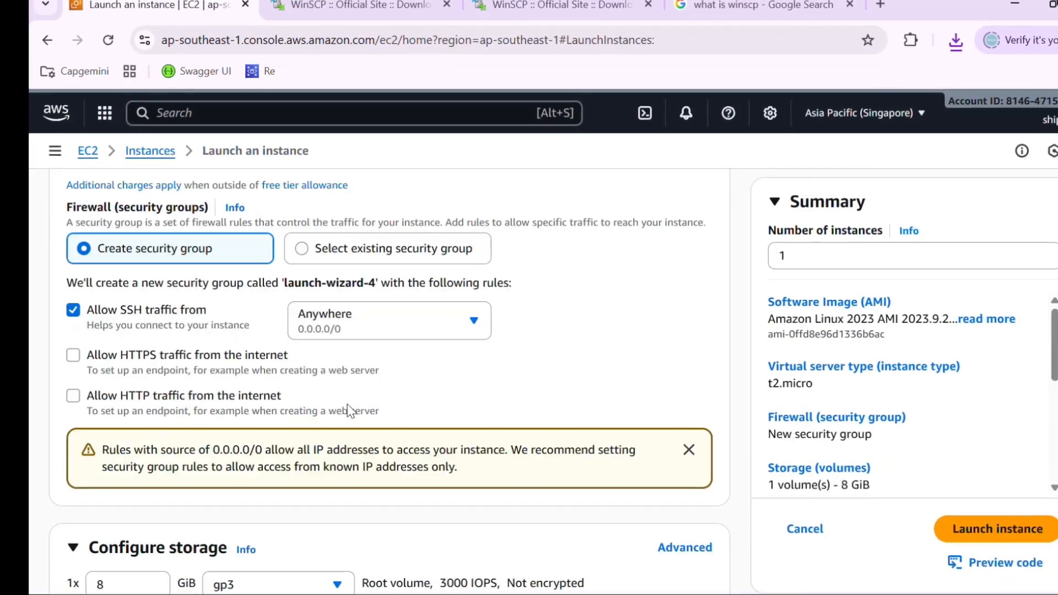
pyautogui.scroll(-6, 349, 411)
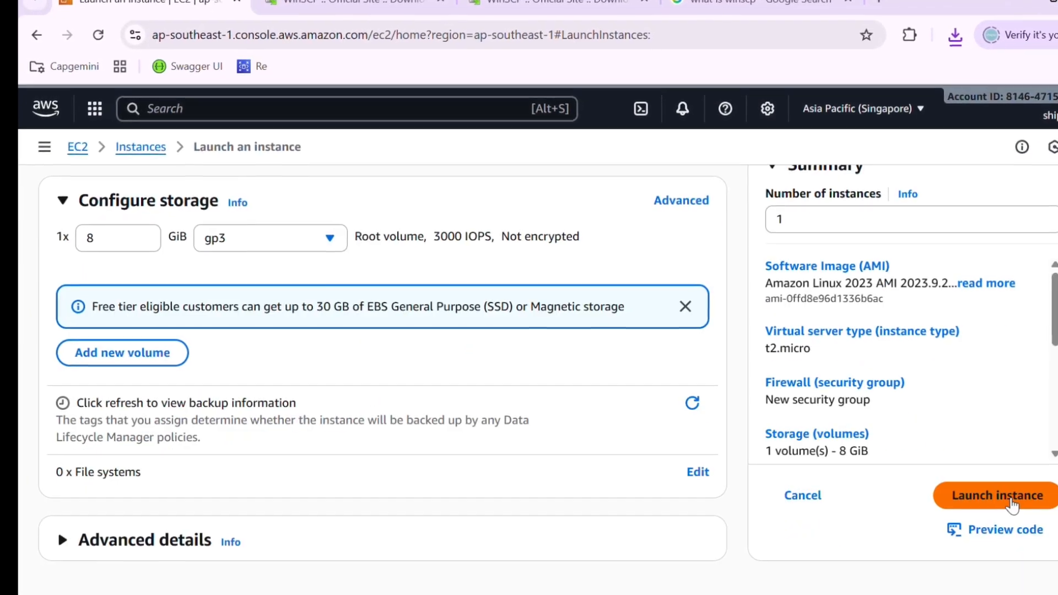
pyautogui.click(998, 528)
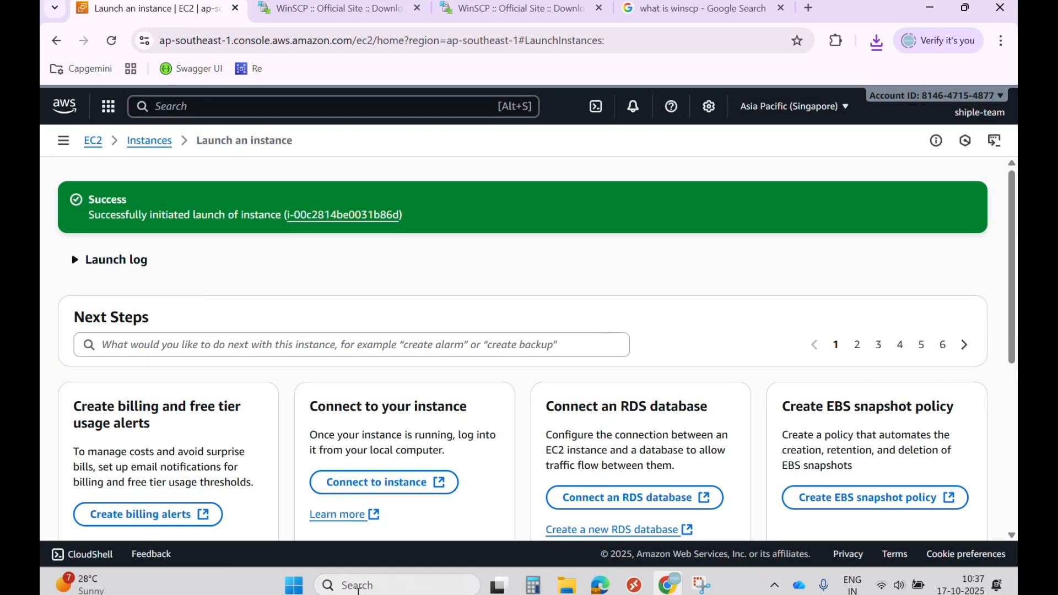
# Switch to WinSCP and open the login dialog for a new remote site.
pyautogui.click(387, 583)
pyautogui.write('wins')
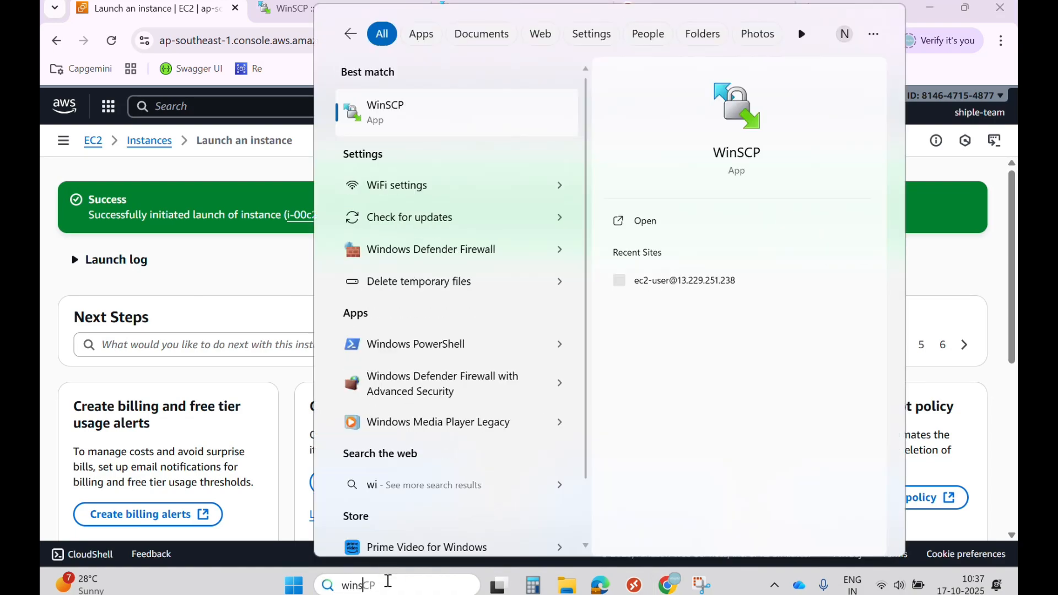
pyautogui.press('Return')
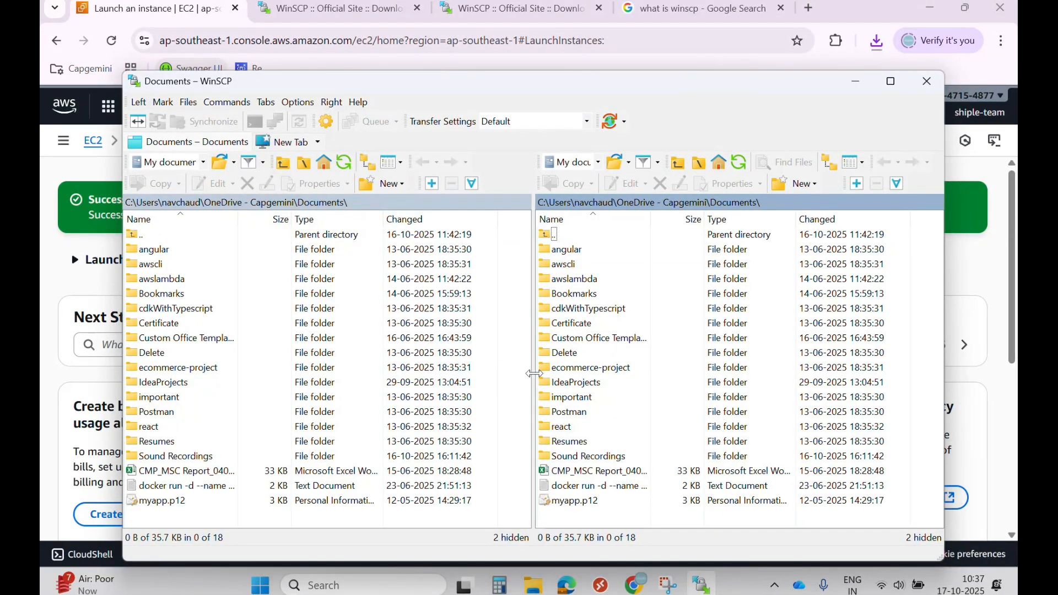
pyautogui.rightClick(304, 143)
pyautogui.click(285, 148)
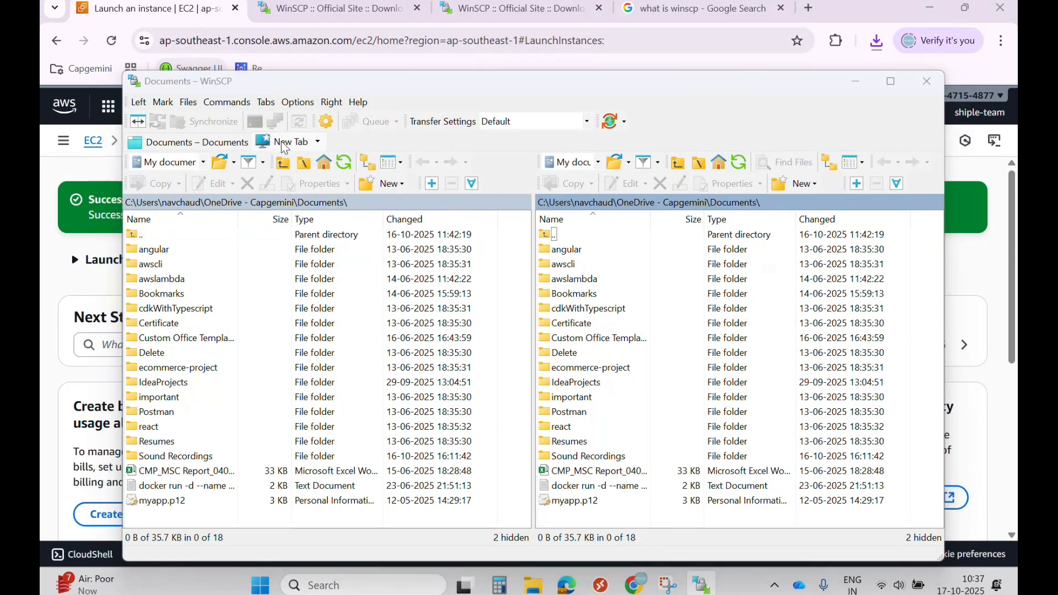
pyautogui.click(337, 196)
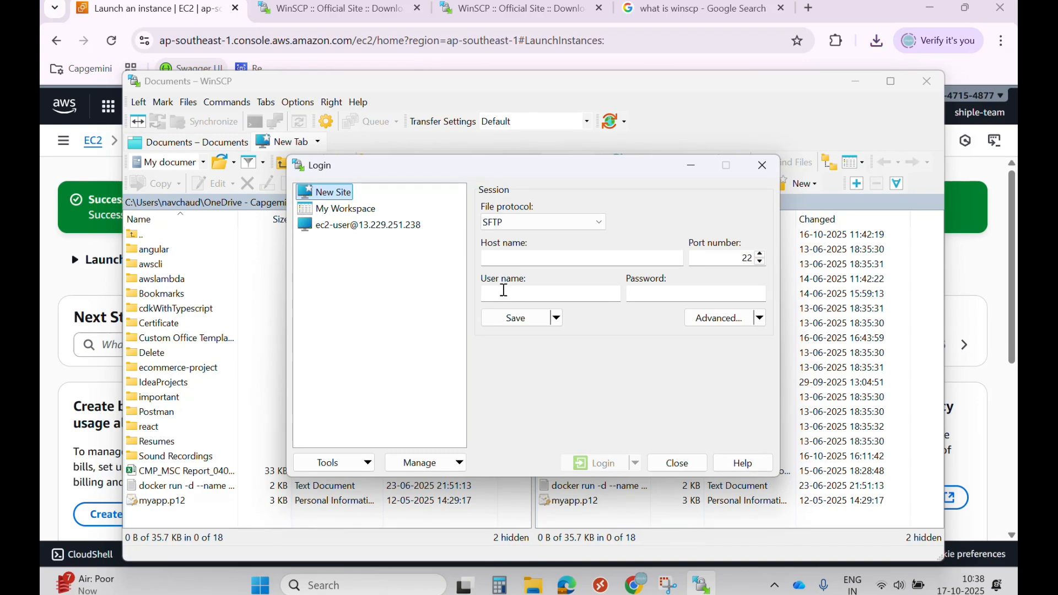
# Switch back to the AWS console, select the my-ec2 instance in the instances list and copy its public IPv4 address.
pyautogui.click(45, 190)
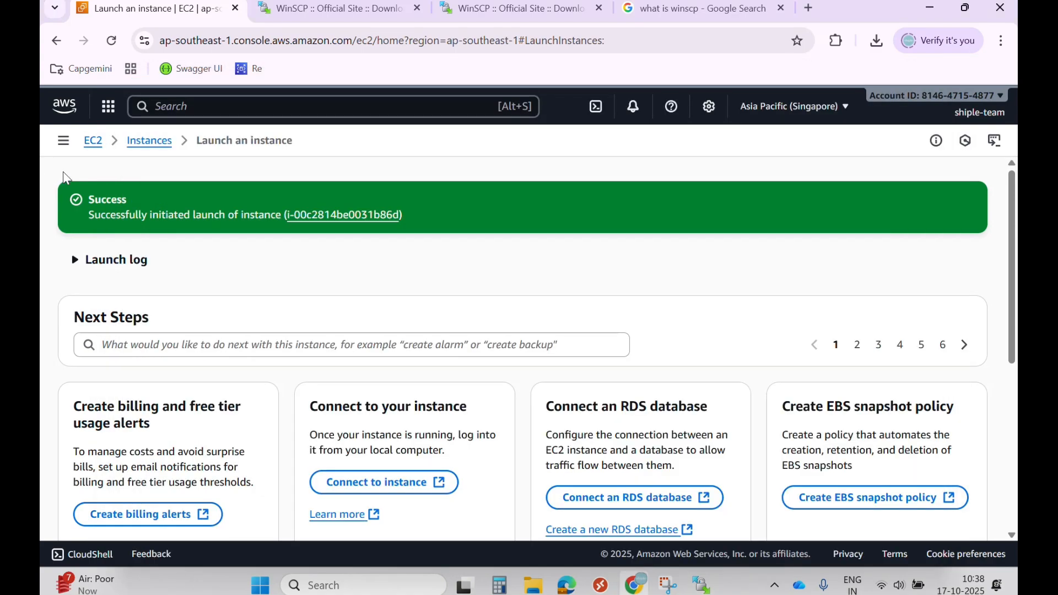
pyautogui.click(151, 142)
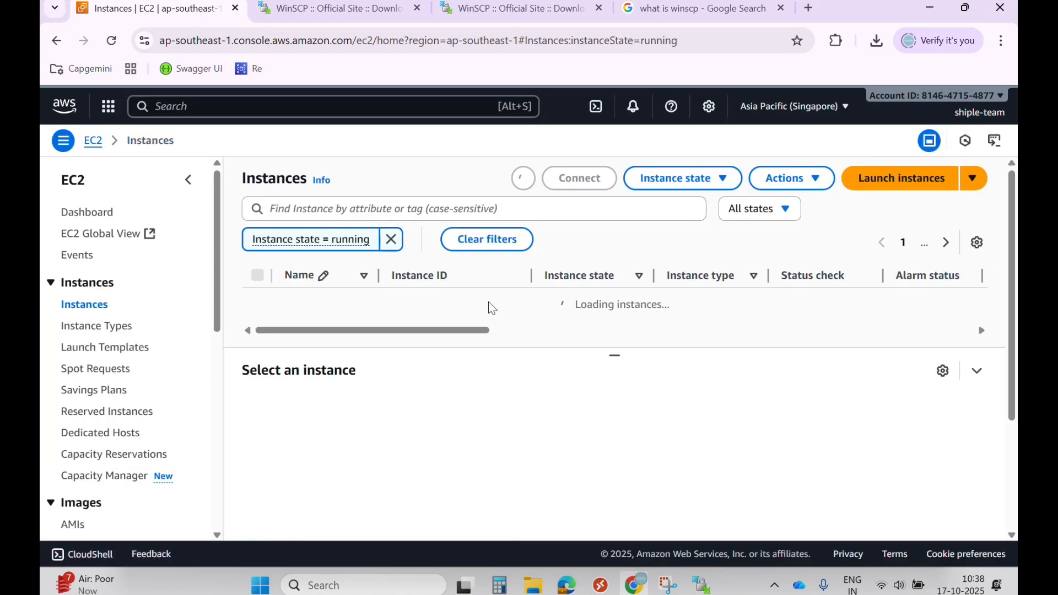
pyautogui.click(250, 303)
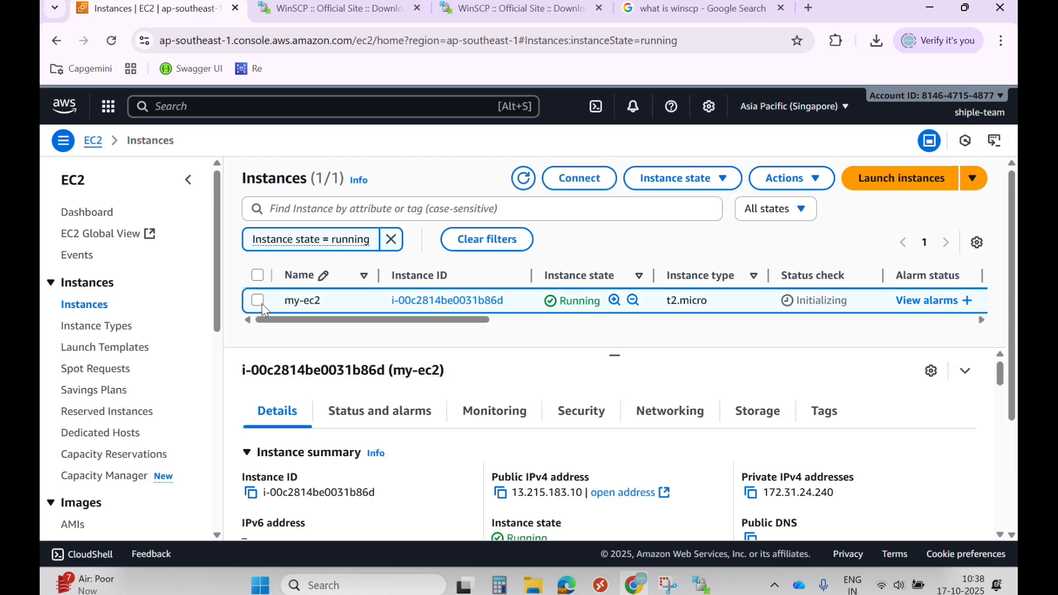
pyautogui.click(258, 301)
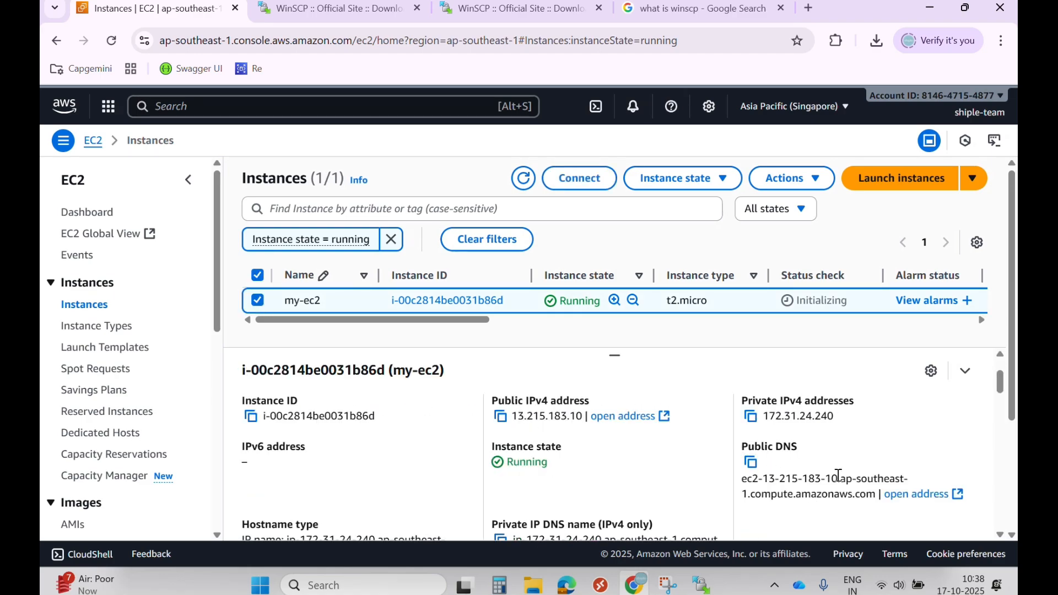
pyautogui.click(500, 419)
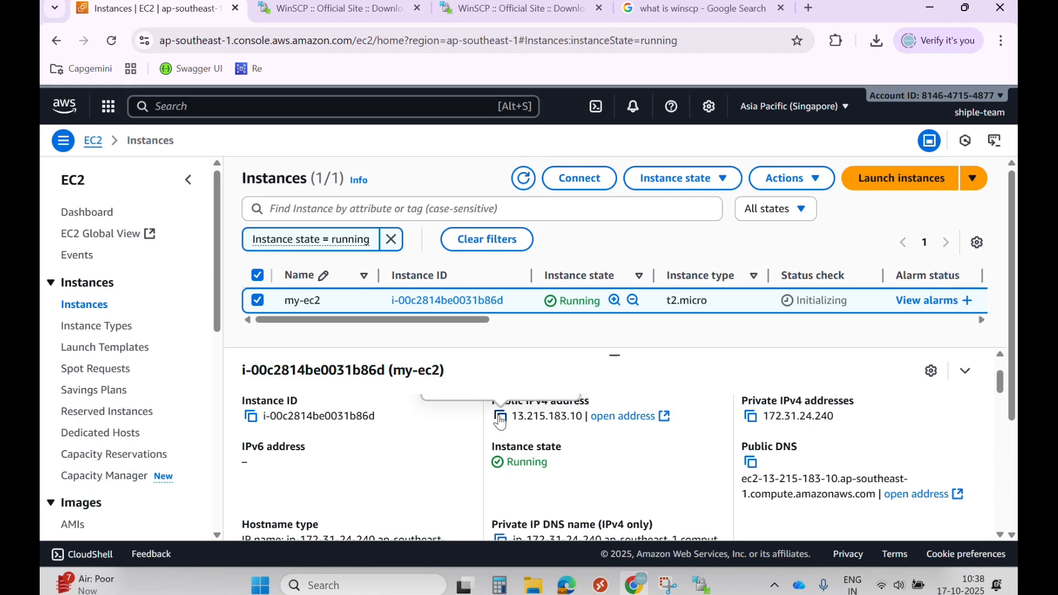
pyautogui.scroll(1, 506, 431)
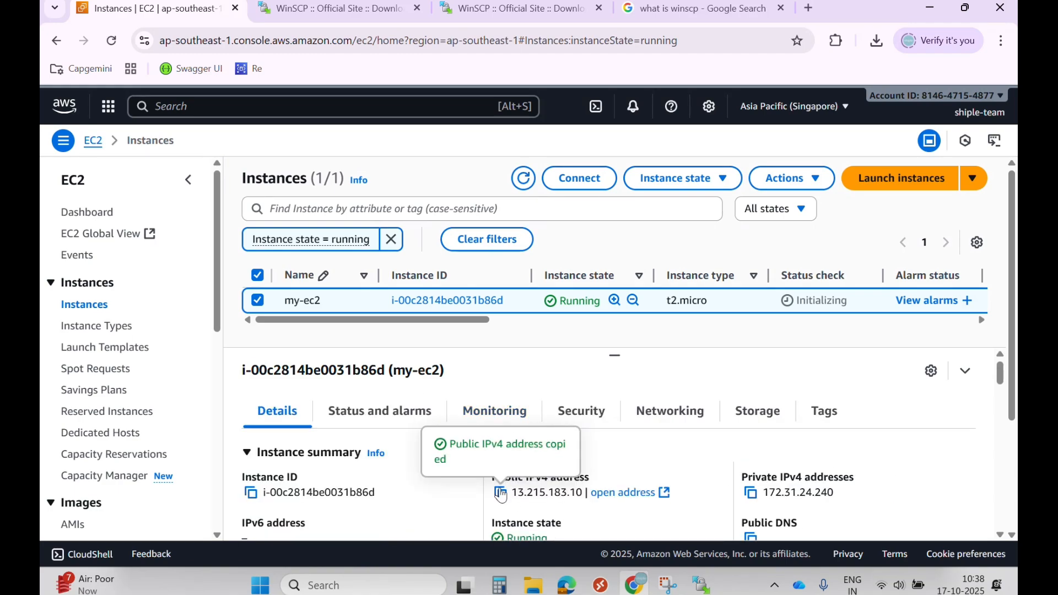
# Return to WinSCP and set the new site's host name to the copied address 13.215.183.10.
pyautogui.click(703, 584)
pyautogui.click(499, 257)
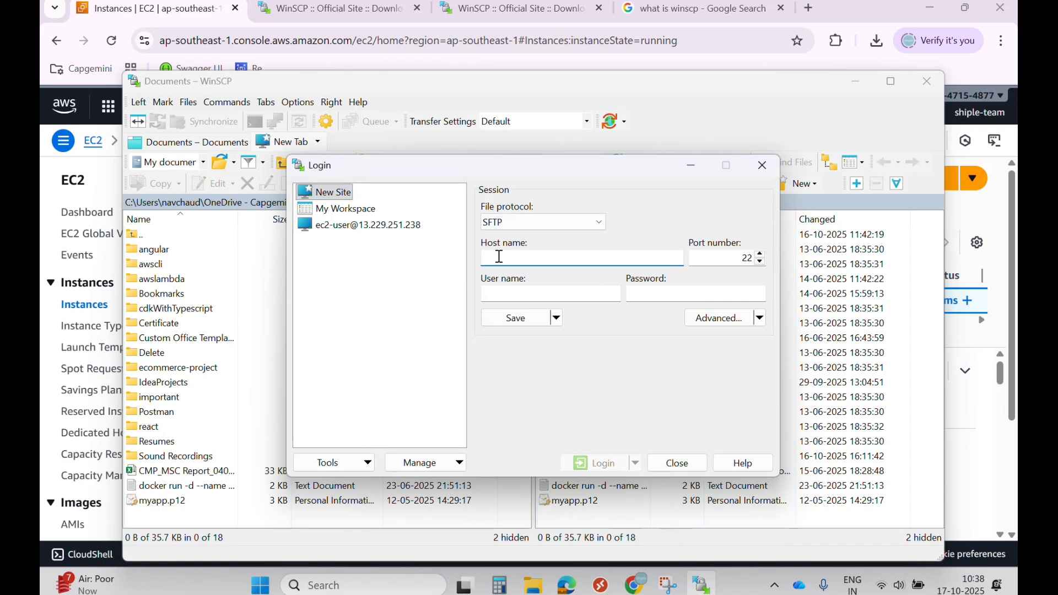
pyautogui.hotkey('ctrl', 'v')
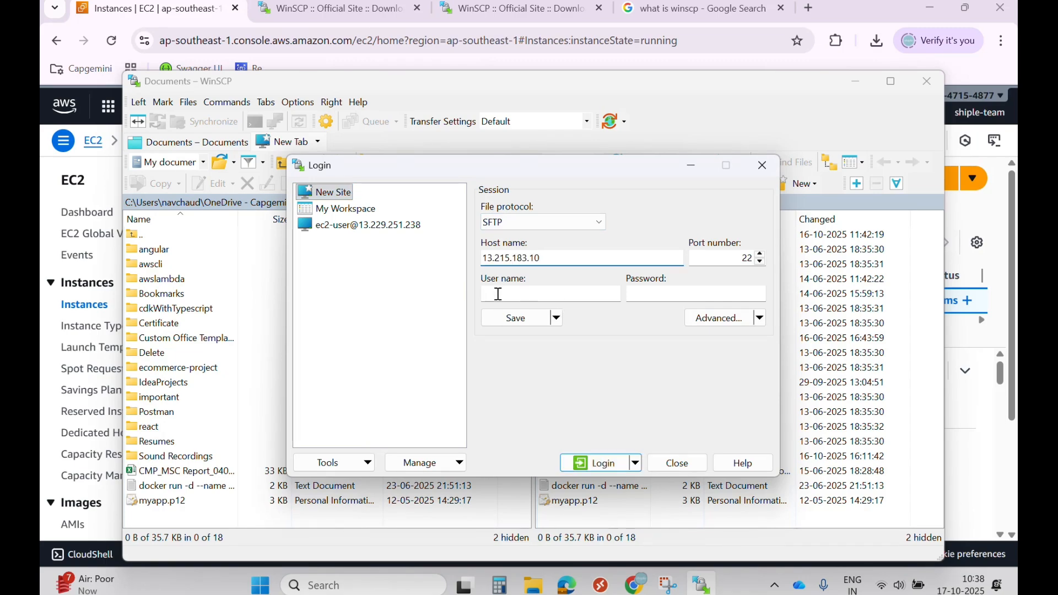
# Look up the username on the my-ec2 connection page in AWS and enter ec2-user as the WinSCP user name.
pyautogui.hotkey('alt', 'Tab')
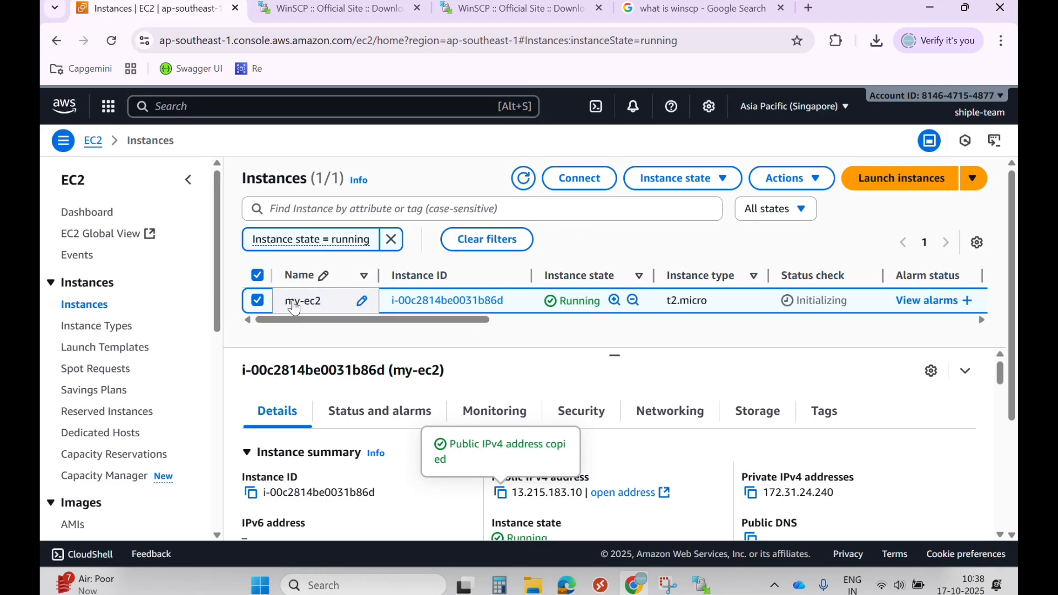
pyautogui.click(579, 177)
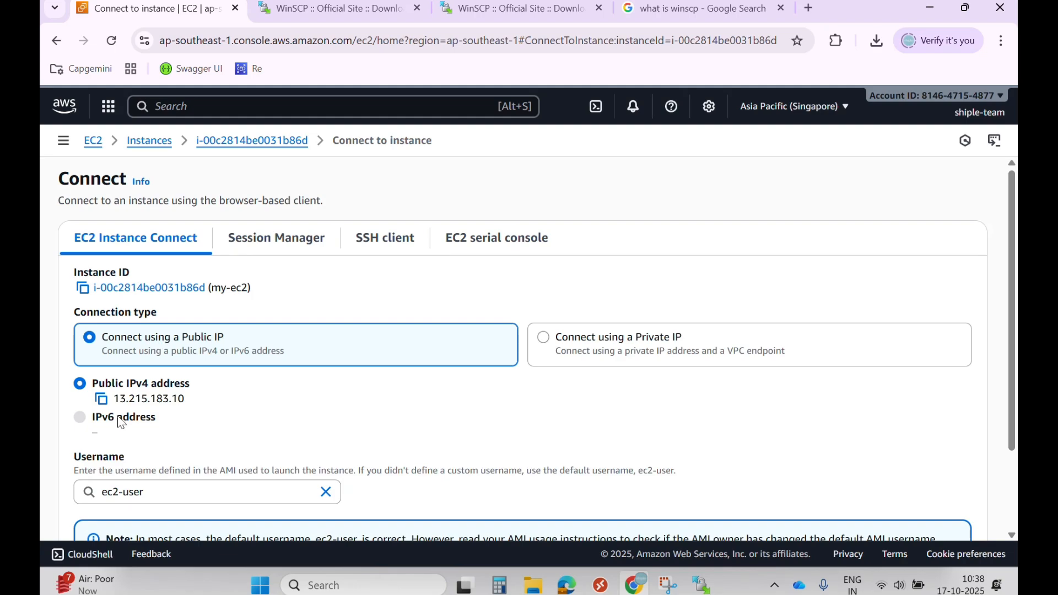
pyautogui.scroll(-2, 113, 396)
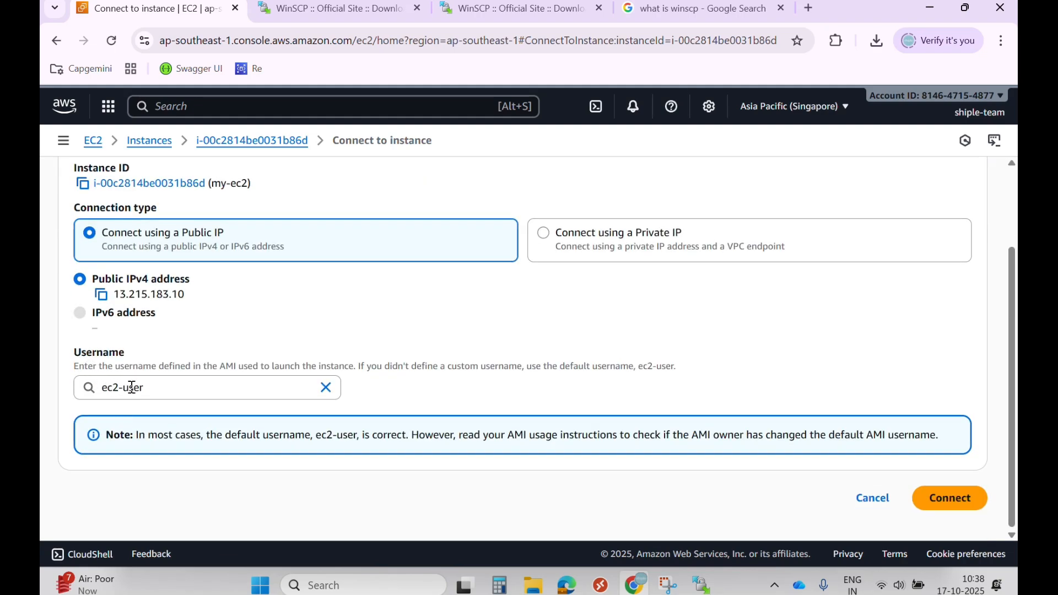
pyautogui.scroll(2, 91, 389)
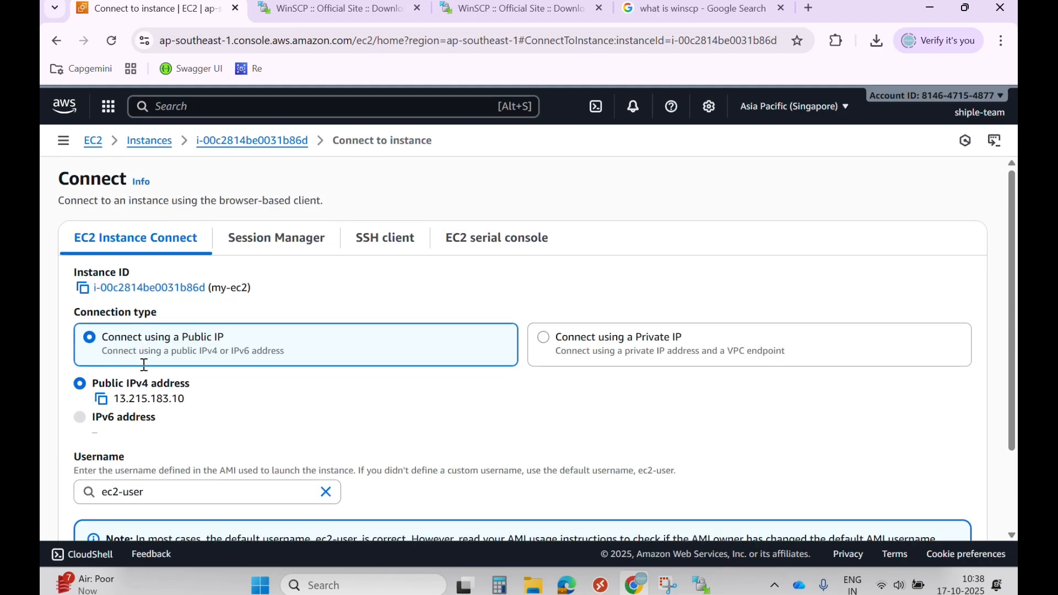
pyautogui.scroll(-1, 98, 313)
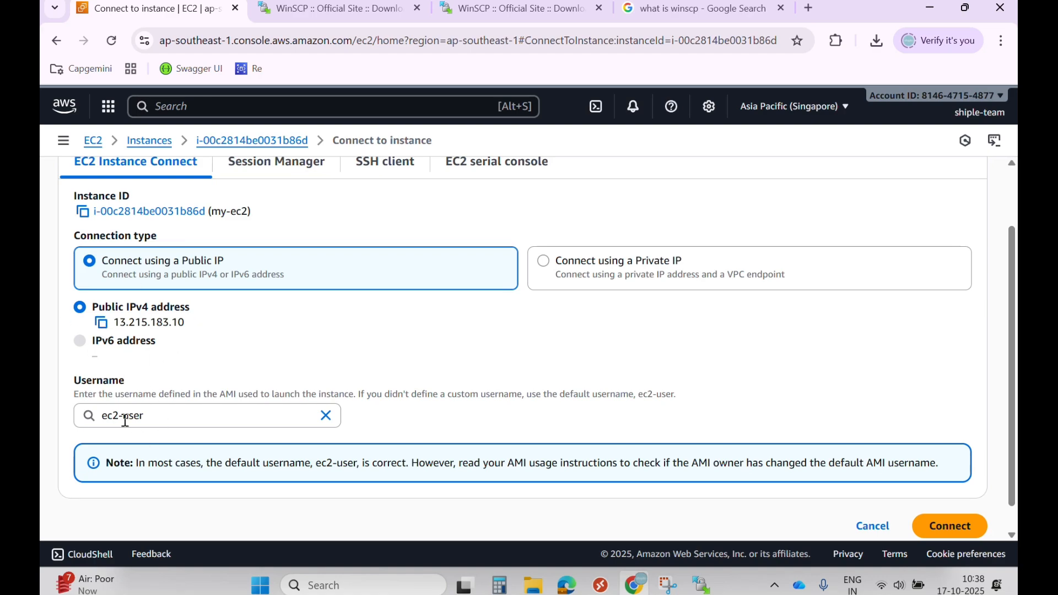
pyautogui.click(703, 584)
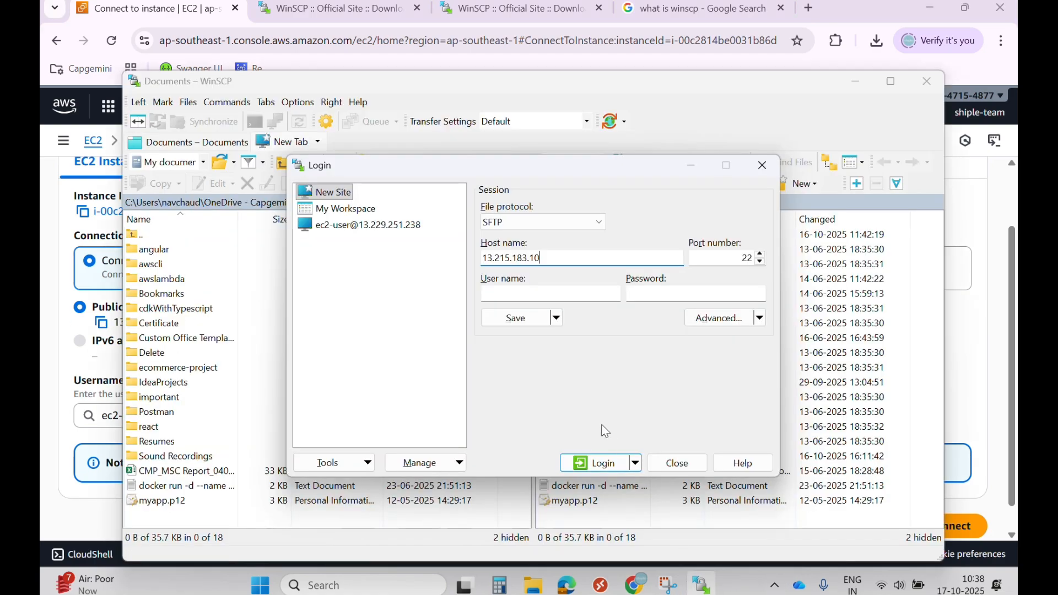
pyautogui.click(528, 297)
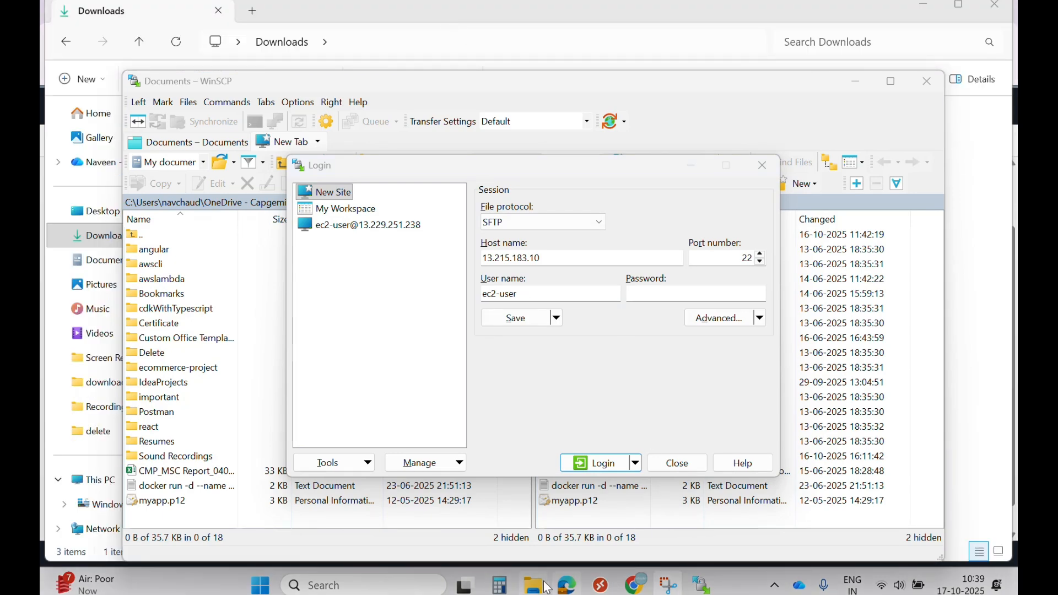
# Locate the key-pair PuTTY private key file in the Downloads folder, and return to the WinSCP login dialog.
pyautogui.click(548, 587)
pyautogui.click(283, 154)
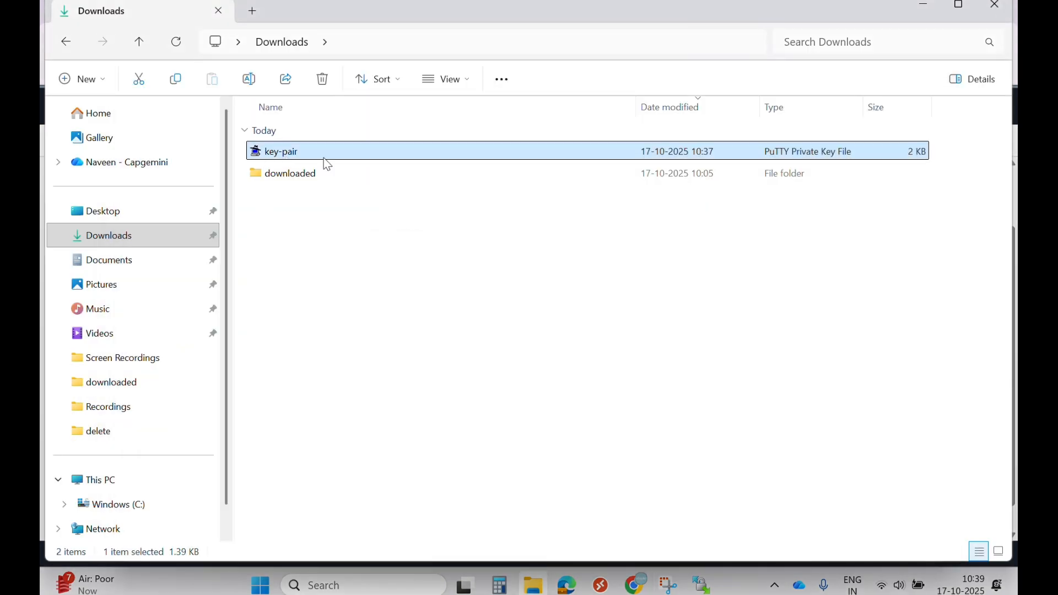
pyautogui.hotkey('alt', 'Tab')
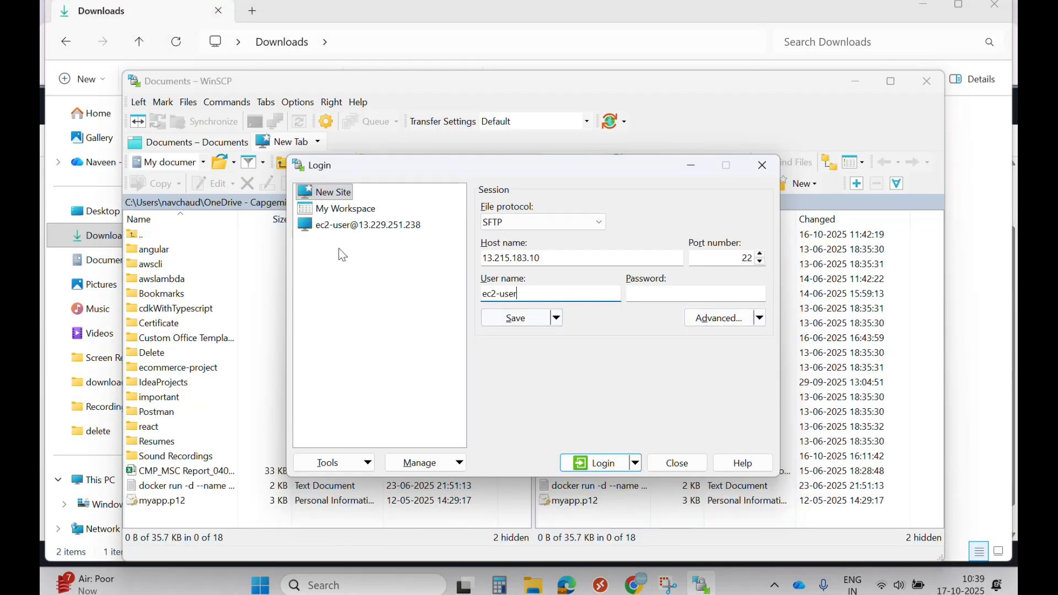
# Set key-pair.ppk from the Downloads folder as the private key file in the site's advanced SSH authentication settings.
pyautogui.click(725, 314)
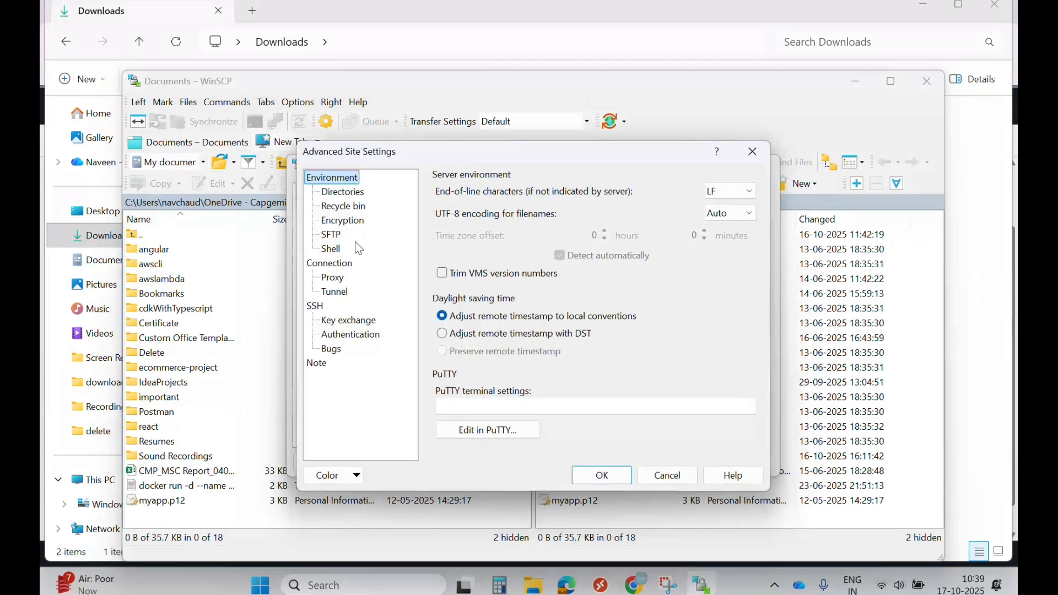
pyautogui.click(351, 341)
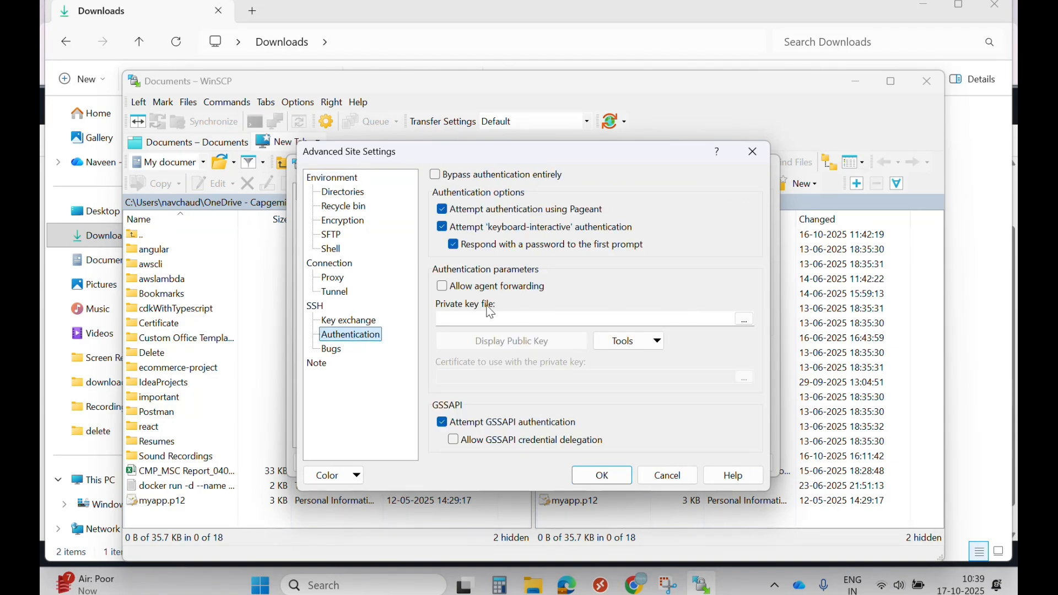
pyautogui.click(745, 319)
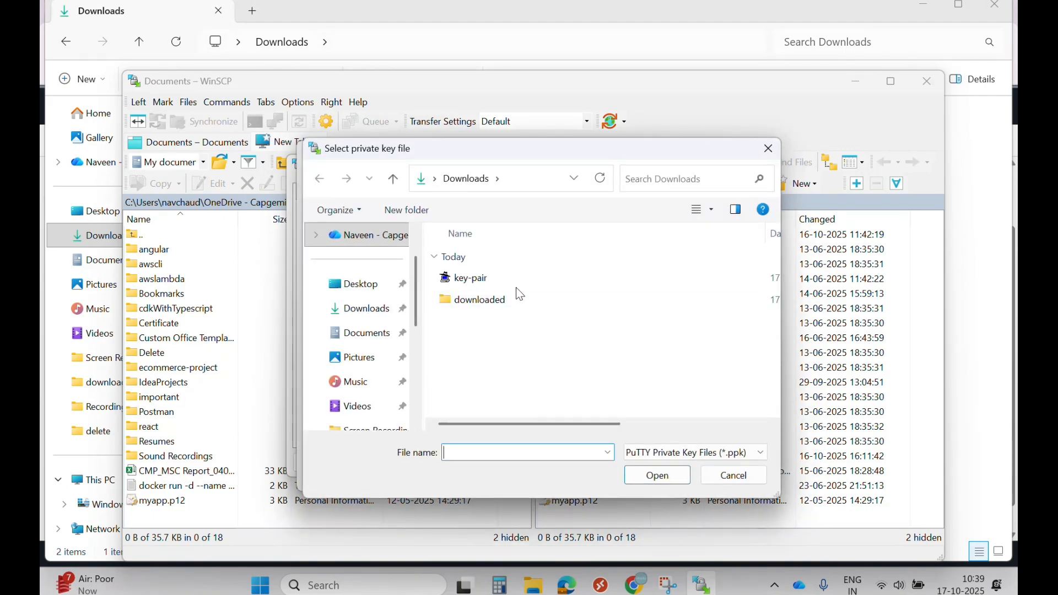
pyautogui.click(528, 189)
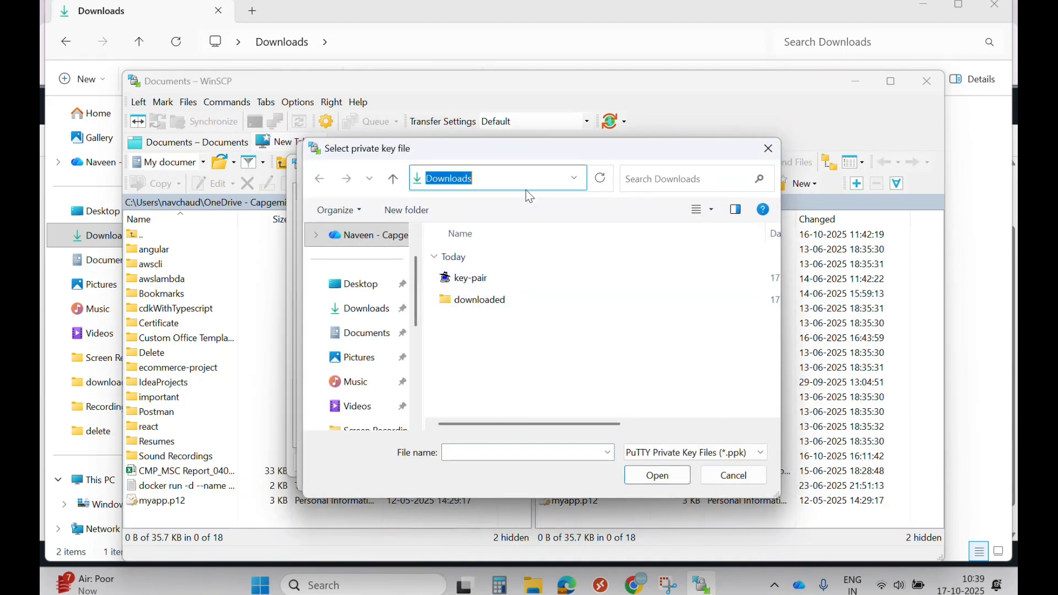
pyautogui.click(485, 284)
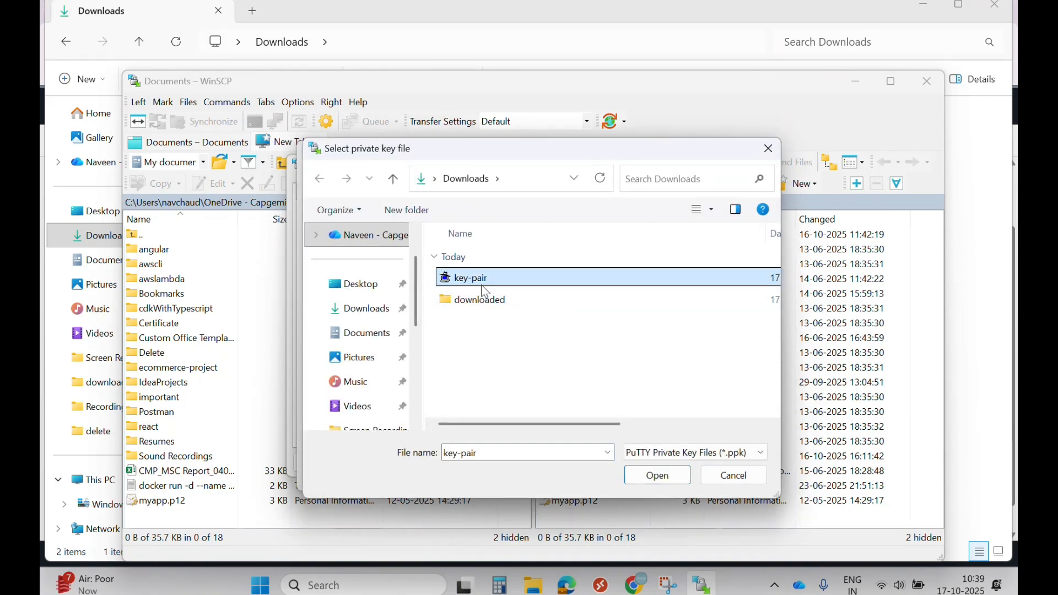
pyautogui.click(659, 477)
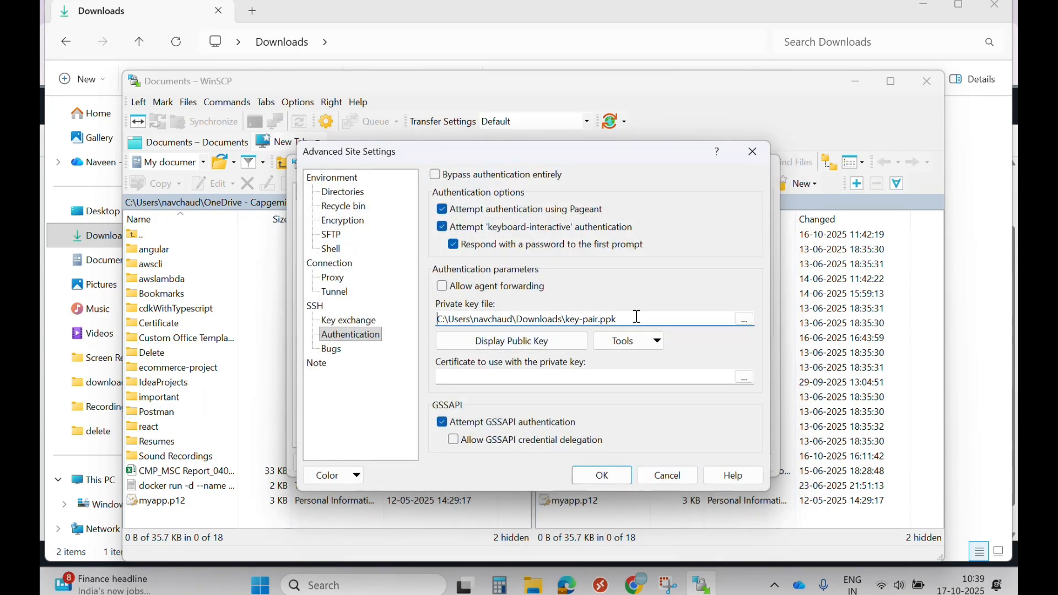
pyautogui.click(616, 477)
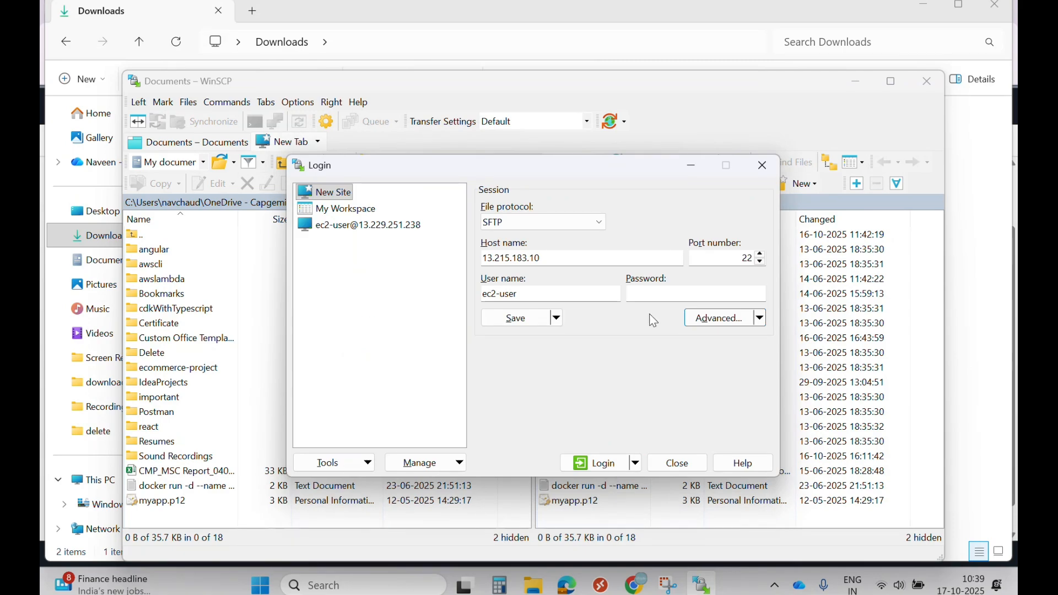
pyautogui.click(518, 319)
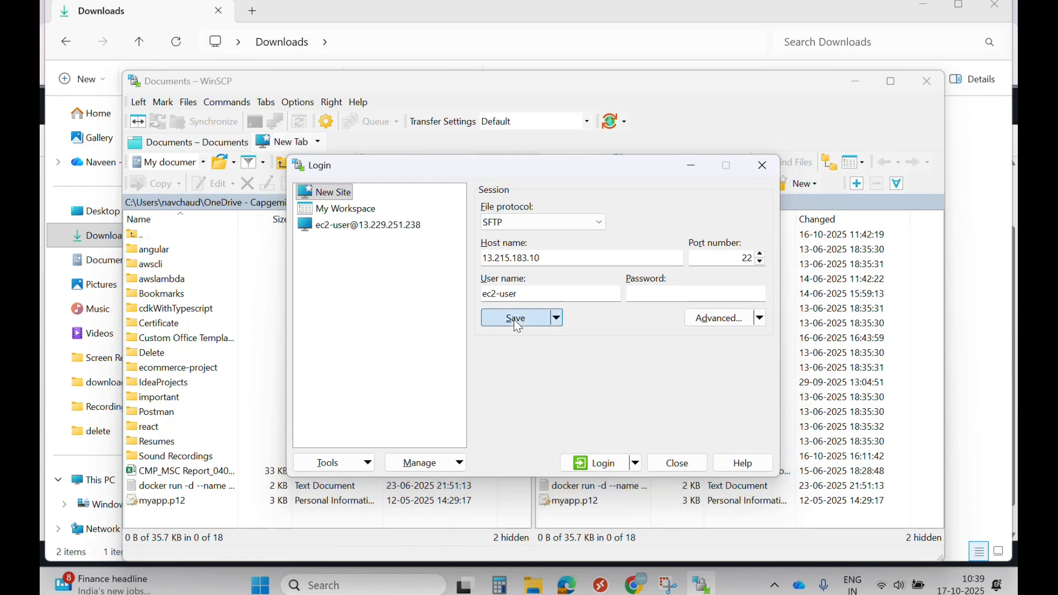
pyautogui.click(505, 398)
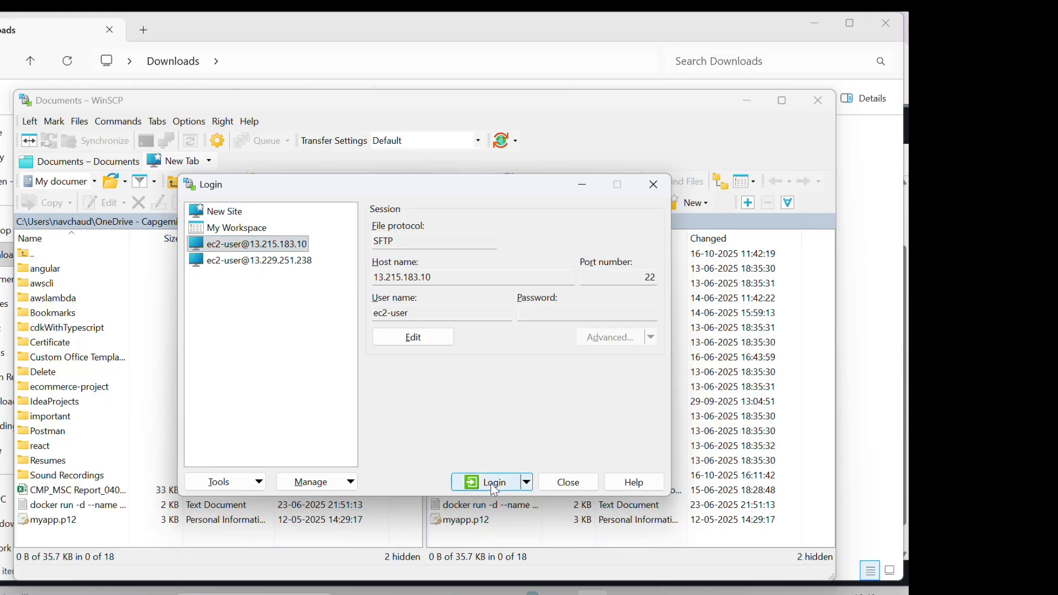
pyautogui.click(492, 484)
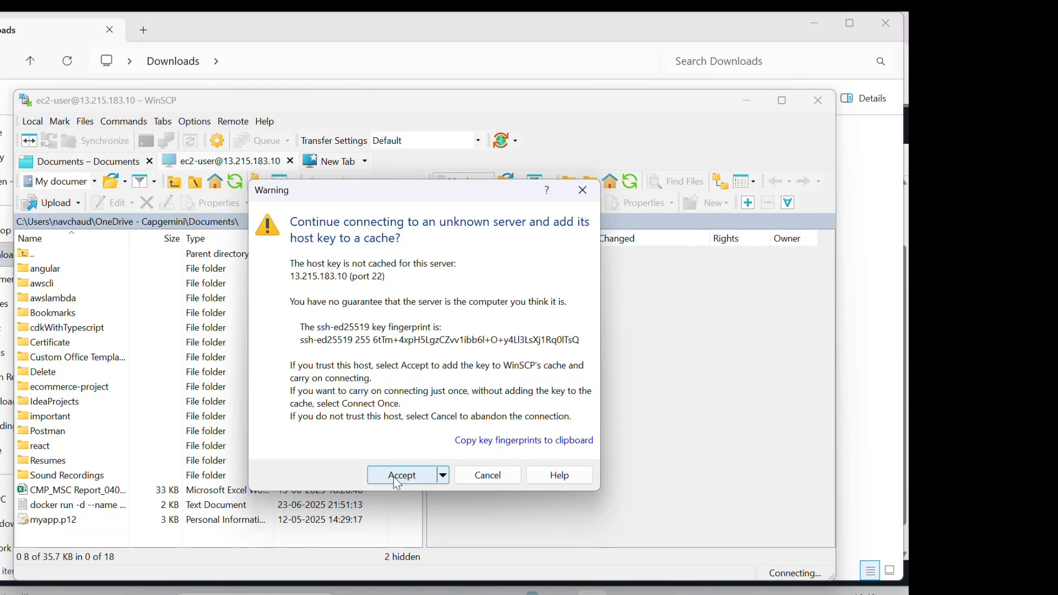
pyautogui.click(396, 480)
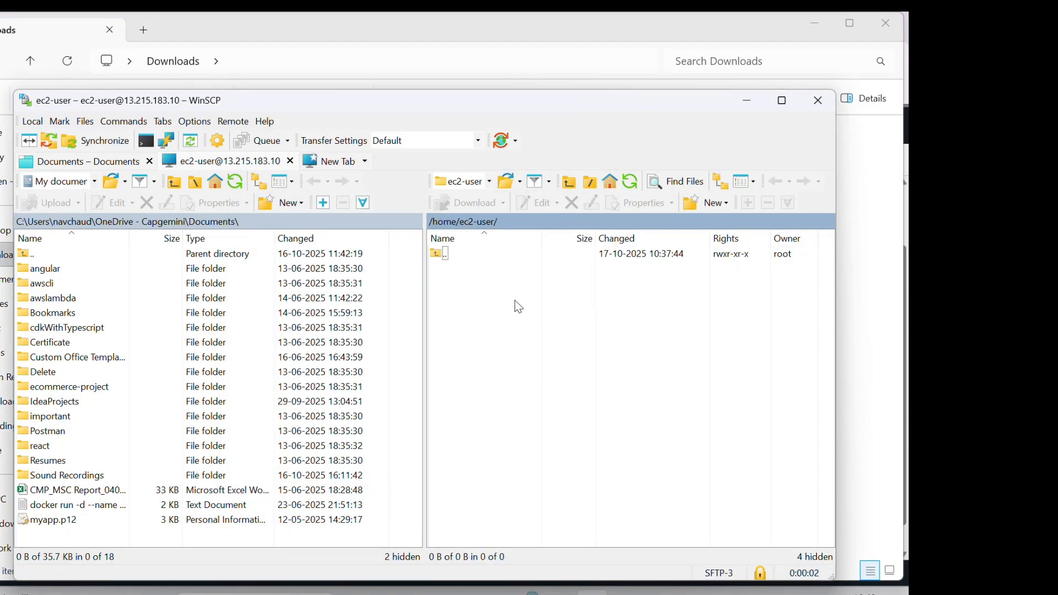
# Go up to the remote /home directory and open the ec2-user folder again.
pyautogui.click(448, 227)
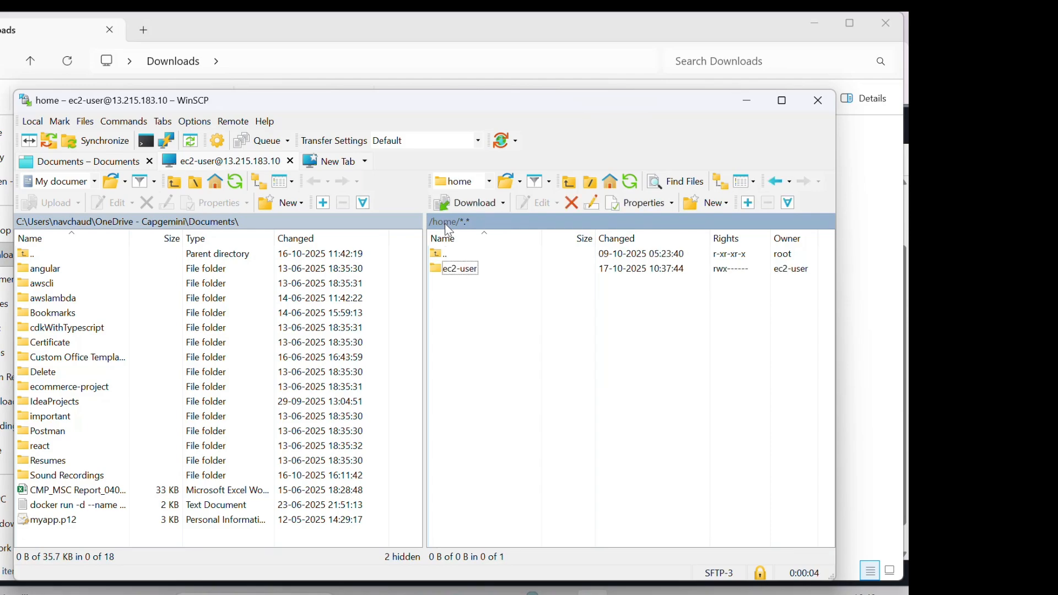
pyautogui.doubleClick(453, 268)
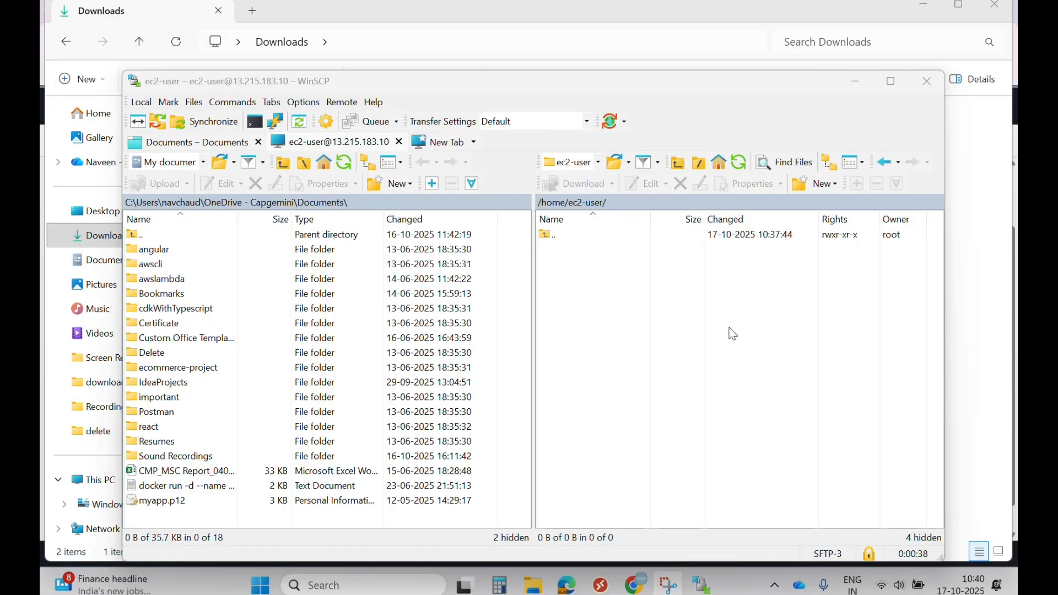
# Open the WinSCP console with a separate shell session and run the ls and pwd commands.
pyautogui.click(260, 126)
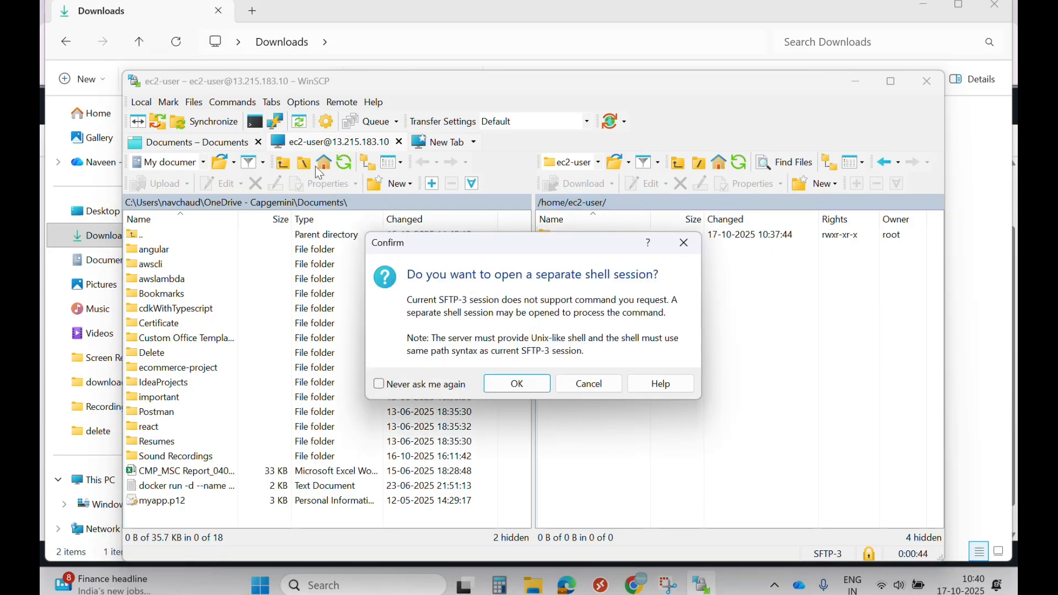
pyautogui.click(518, 386)
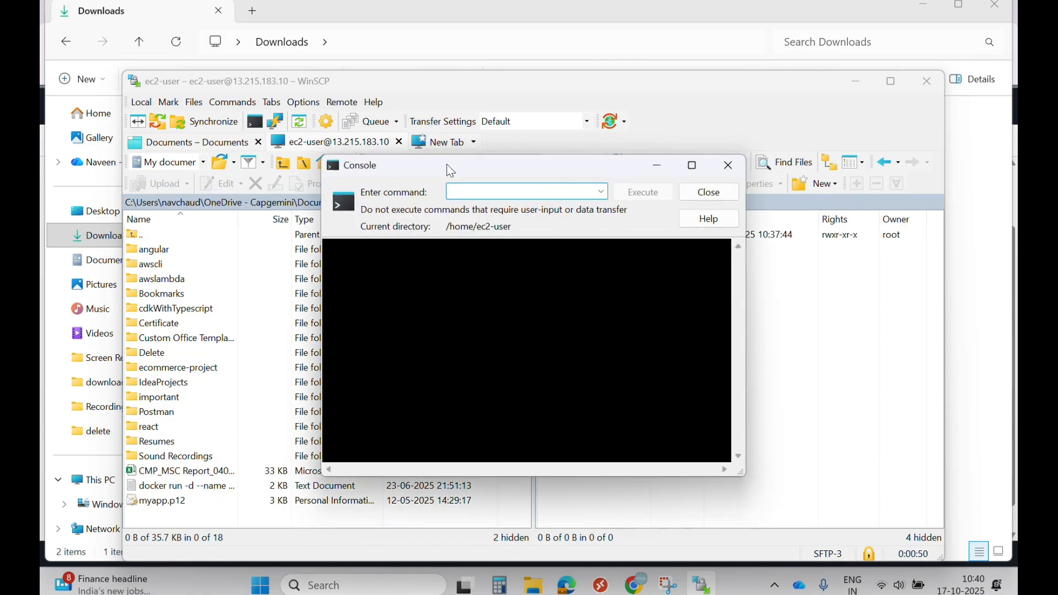
pyautogui.write('ls')
pyautogui.press('Return')
pyautogui.write('pwd')
pyautogui.press('Return')
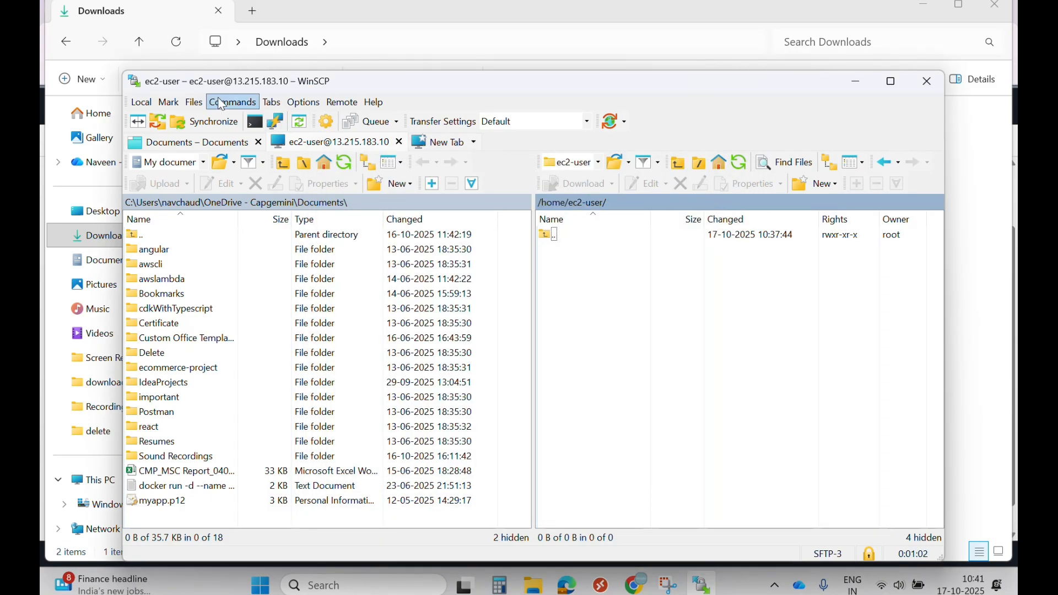
# Open the current session in PuTTY, place its window over the file panels and run pwd and ls.
pyautogui.click(276, 121)
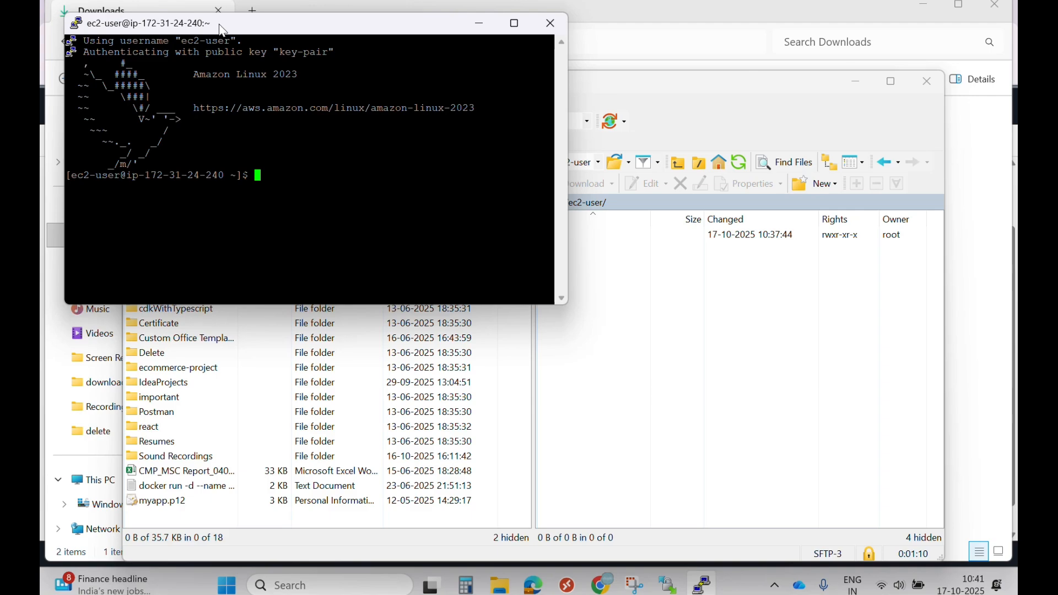
pyautogui.moveTo(221, 26); pyautogui.dragTo(437, 203)
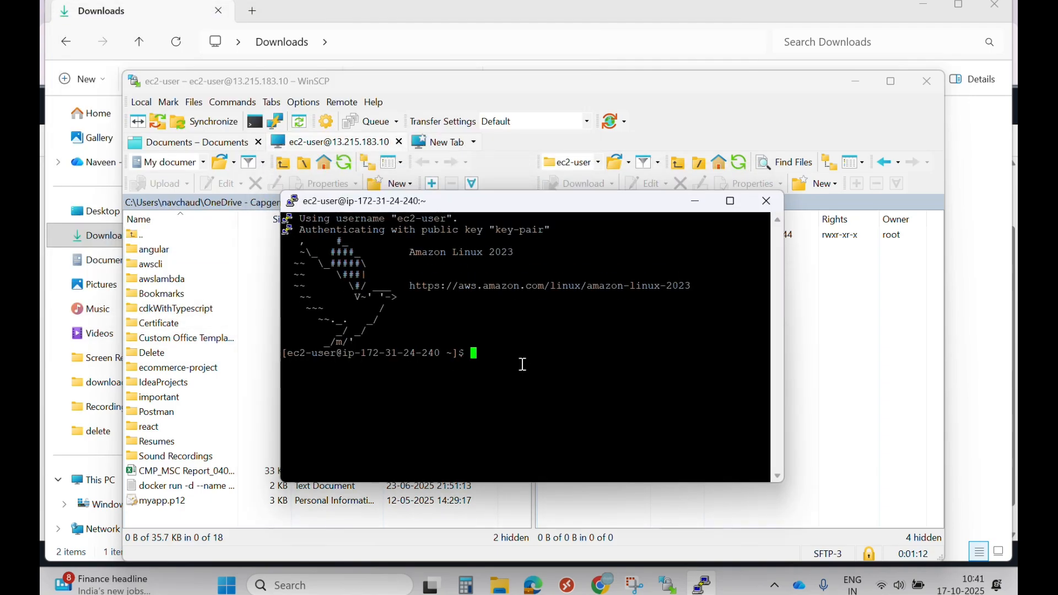
pyautogui.write('p')
pyautogui.write('wd')
pyautogui.press('Return')
pyautogui.write('ls')
pyautogui.press('Return')
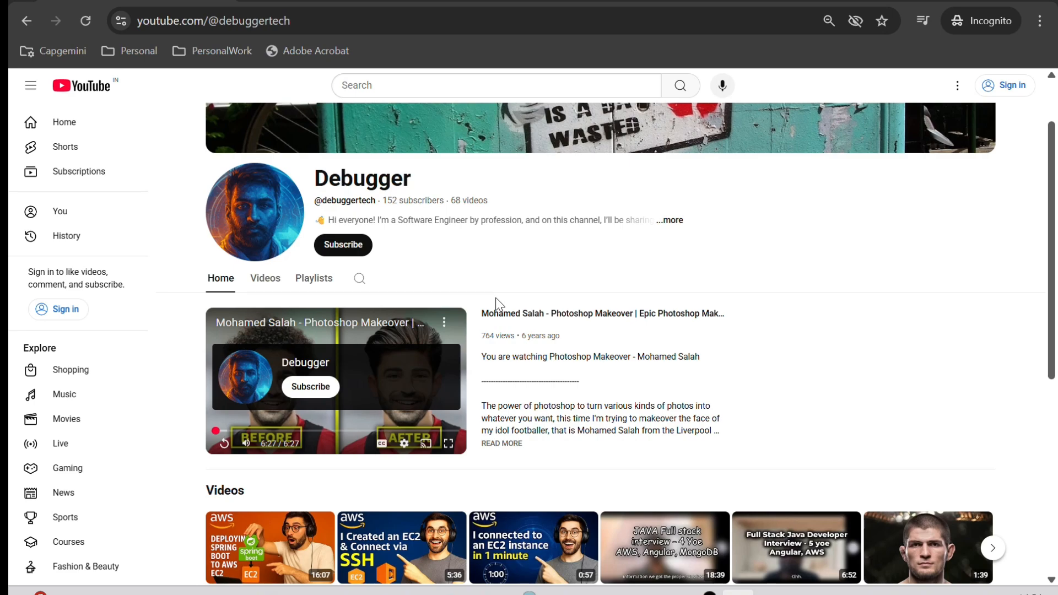
pyautogui.moveTo(279, 568)
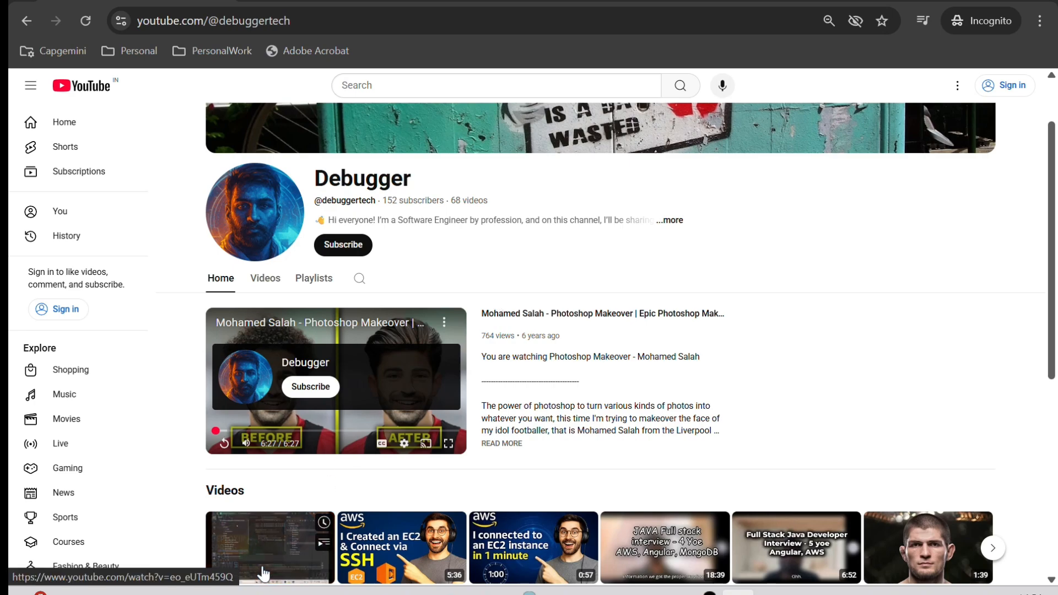